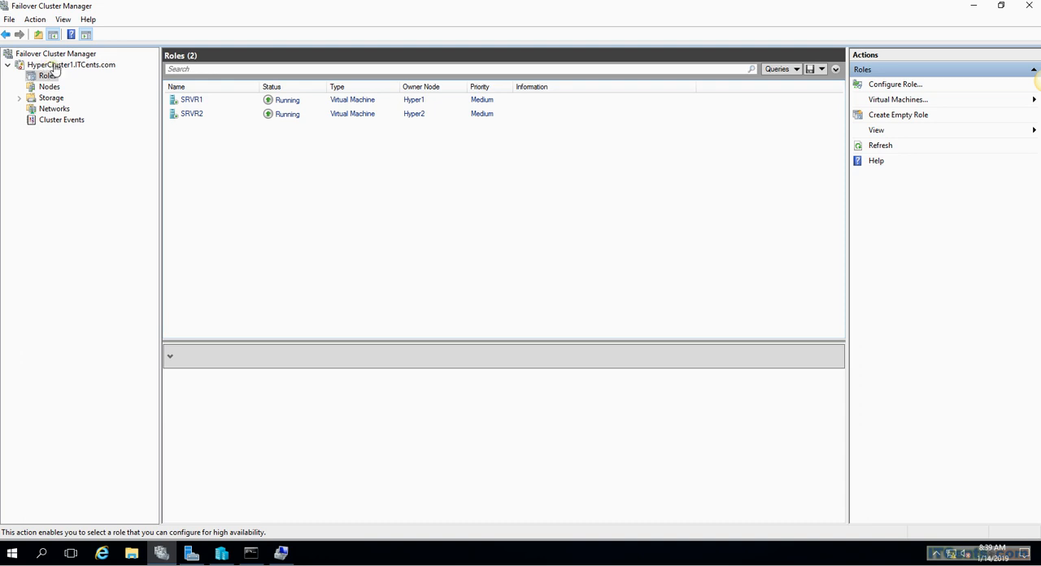
Review the nodes of HyperCluster1.ITCents.com and return to the cluster's list of roles
left_click(69, 66)
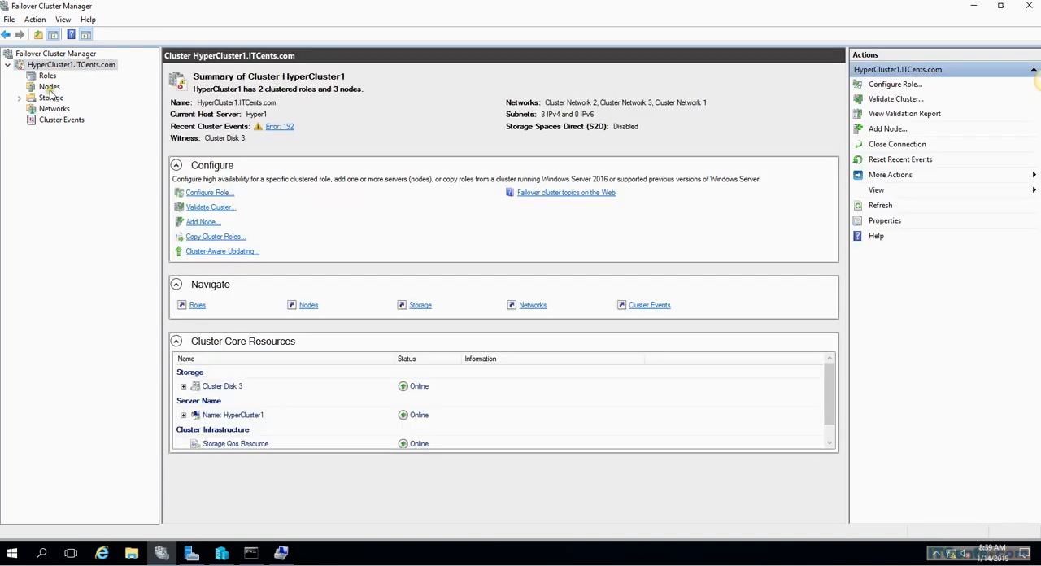
left_click(50, 87)
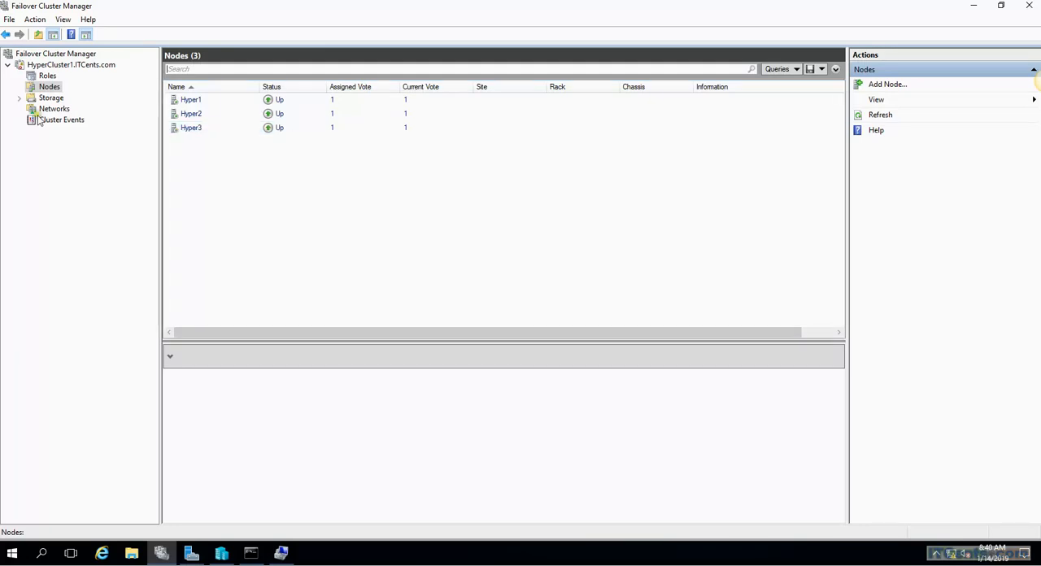
left_click(48, 76)
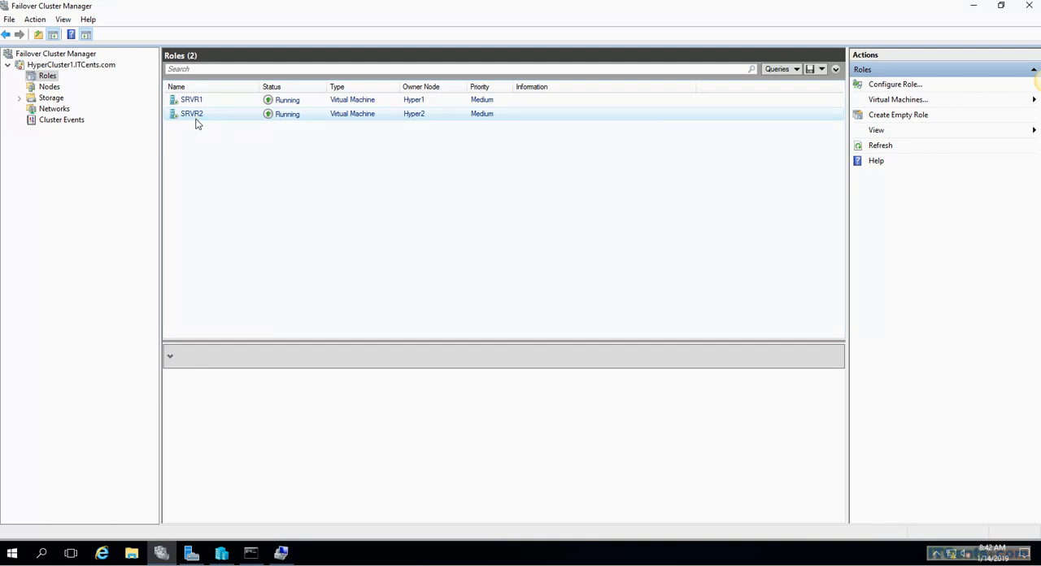
Switch to Hyper-V Manager on HYPER3 and view the hard drive settings of the SRVR3 virtual machine
left_click(189, 2)
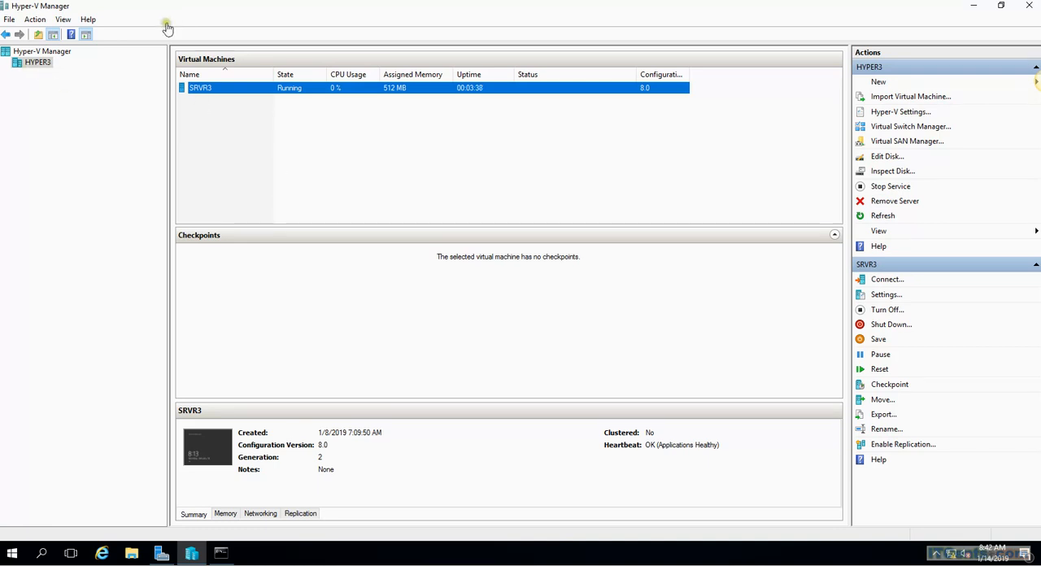
right_click(217, 94)
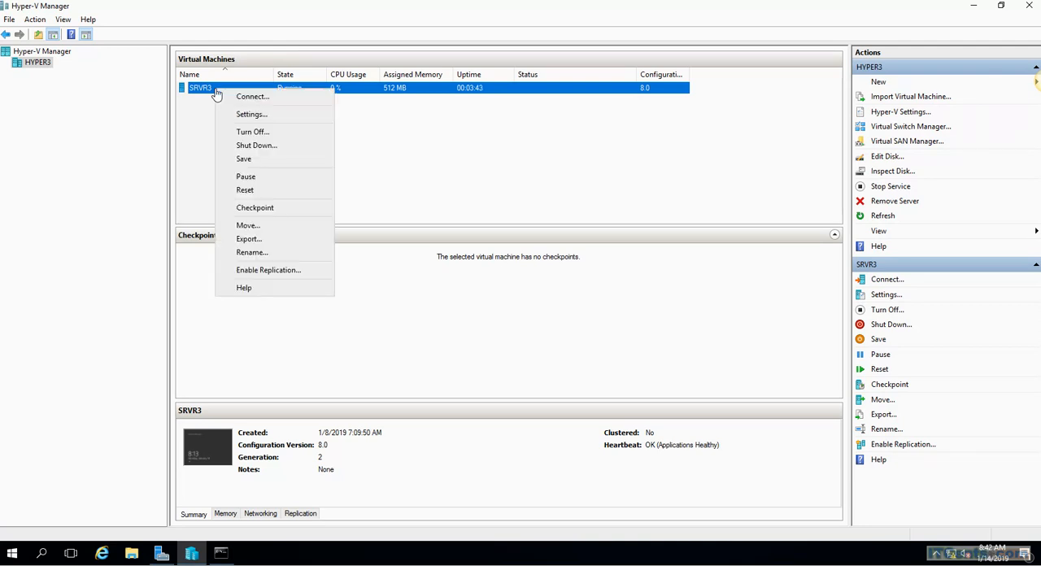
left_click(263, 116)
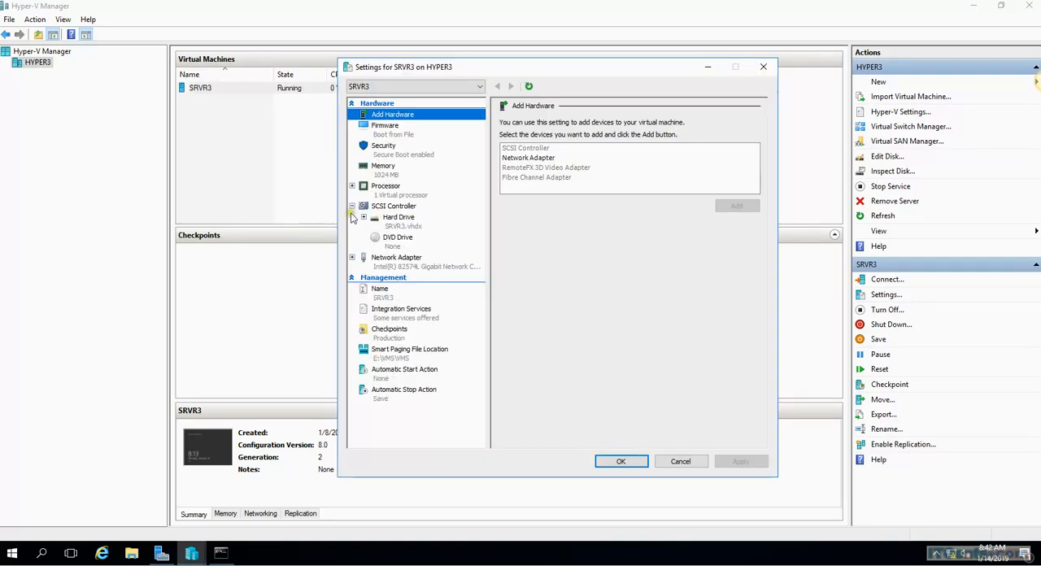
left_click(399, 217)
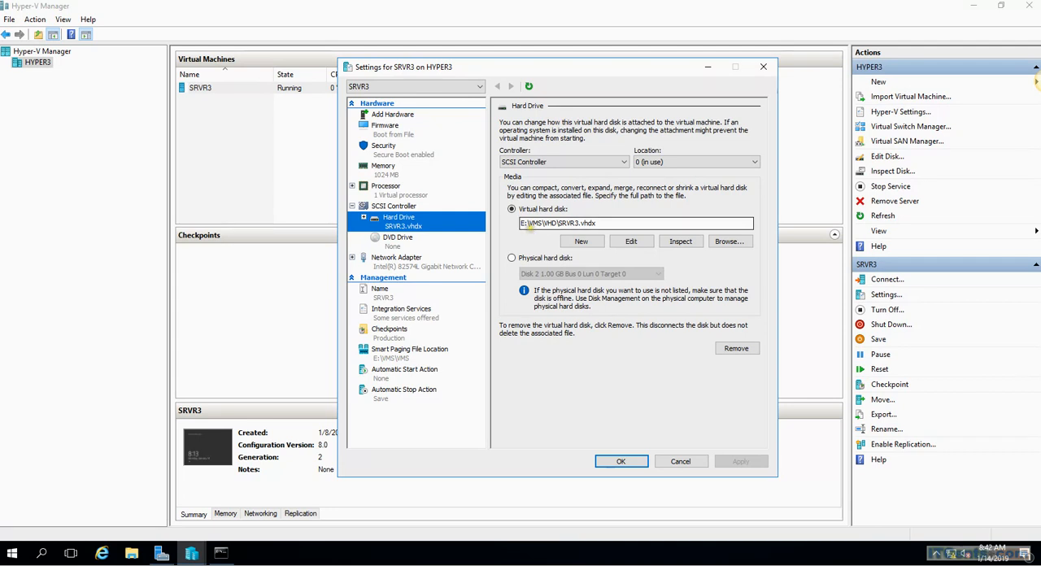
Browse in File Explorer to the VMS\VHD folder on drive E: to inspect SRVR3's disk file, and close the folder window and VM settings
left_click(138, 559)
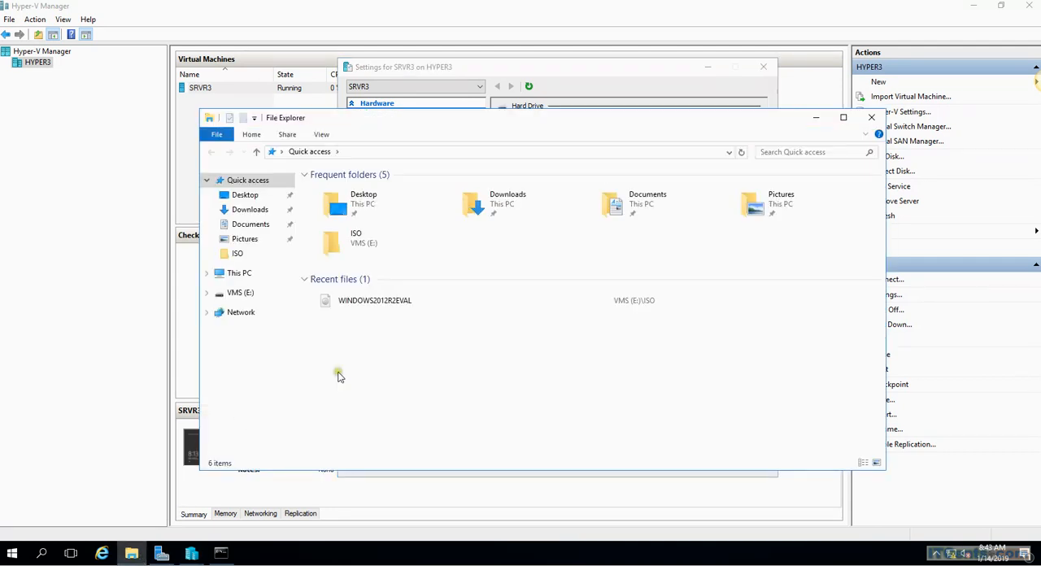
left_click(236, 295)
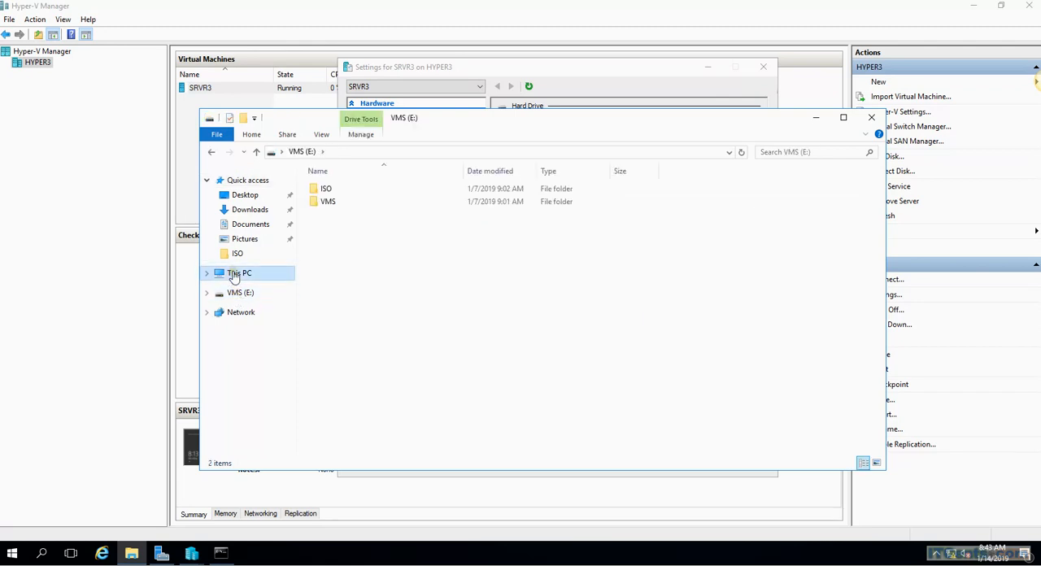
left_click(236, 275)
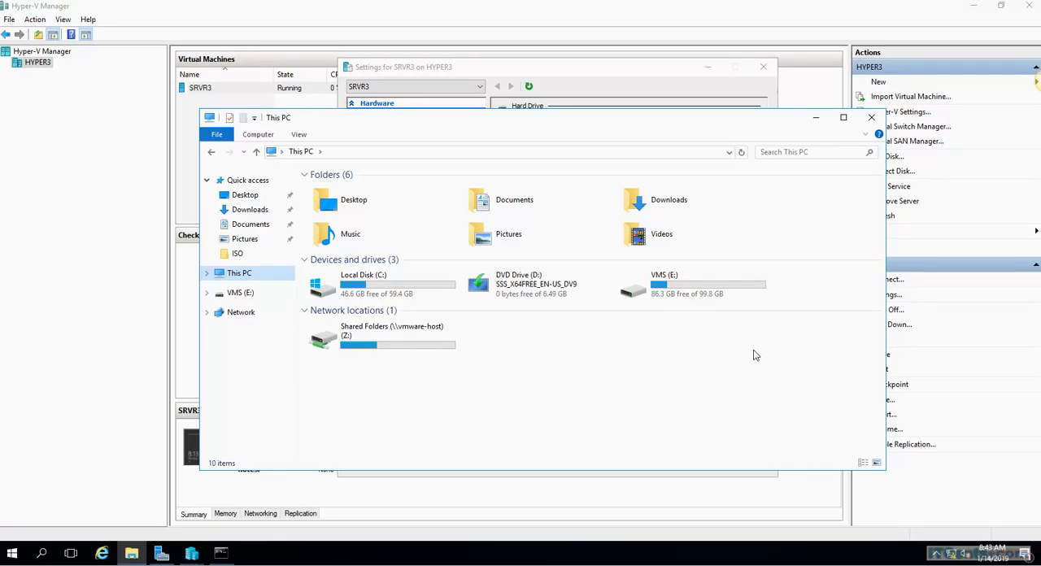
left_click(703, 293)
double_click(703, 292)
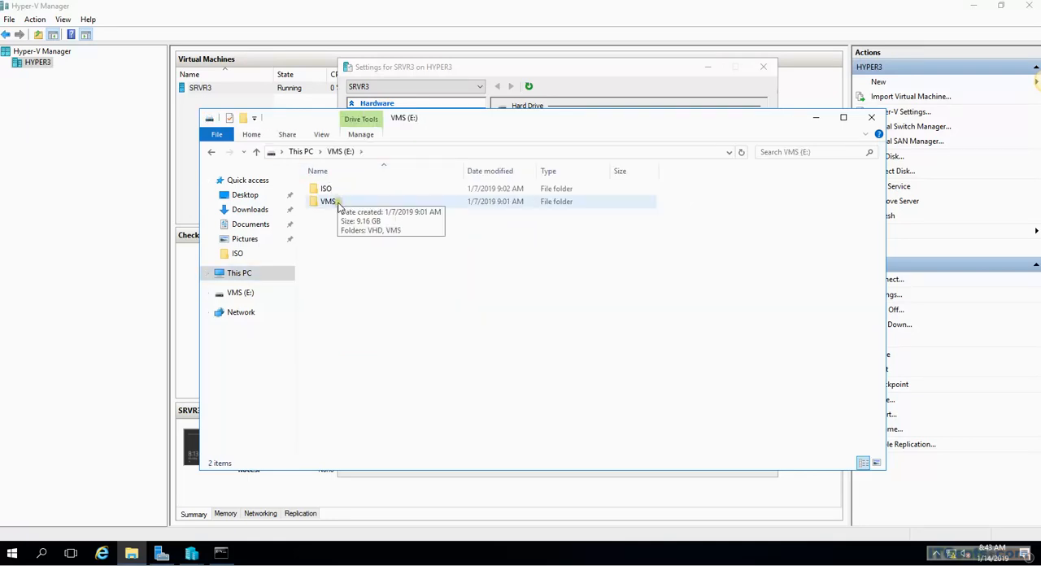
double_click(327, 201)
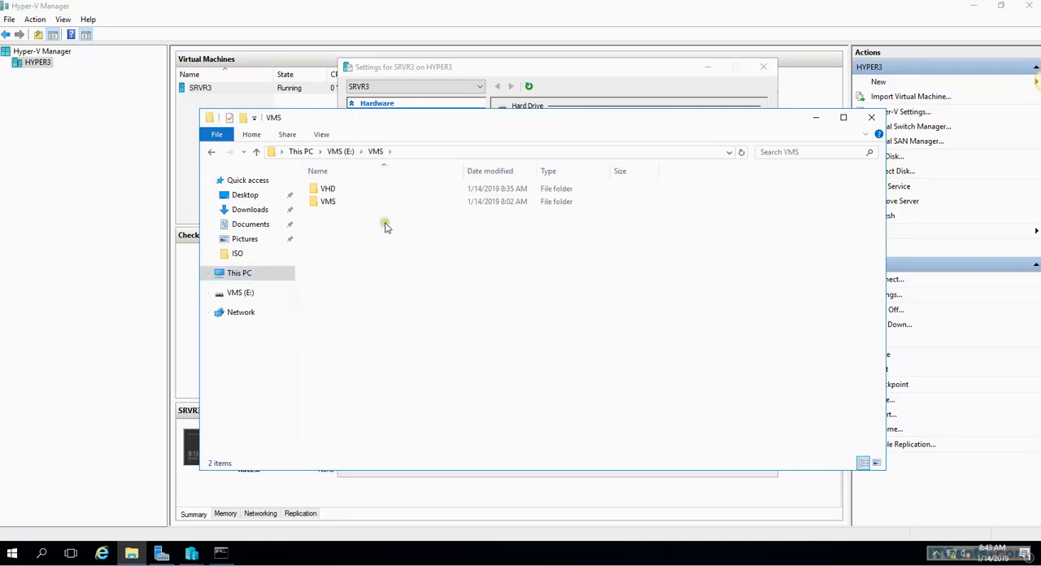
double_click(328, 189)
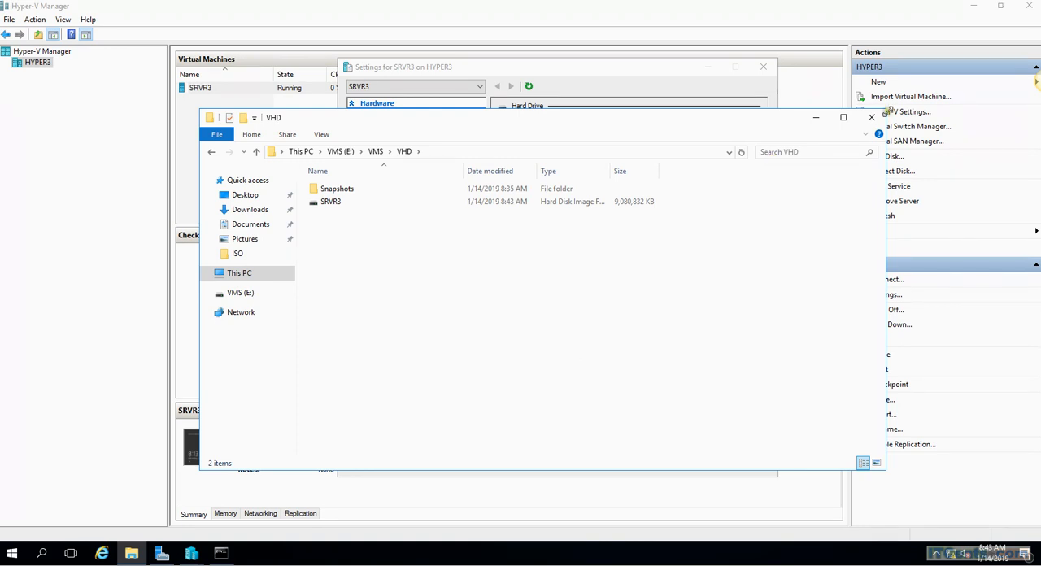
left_click(872, 117)
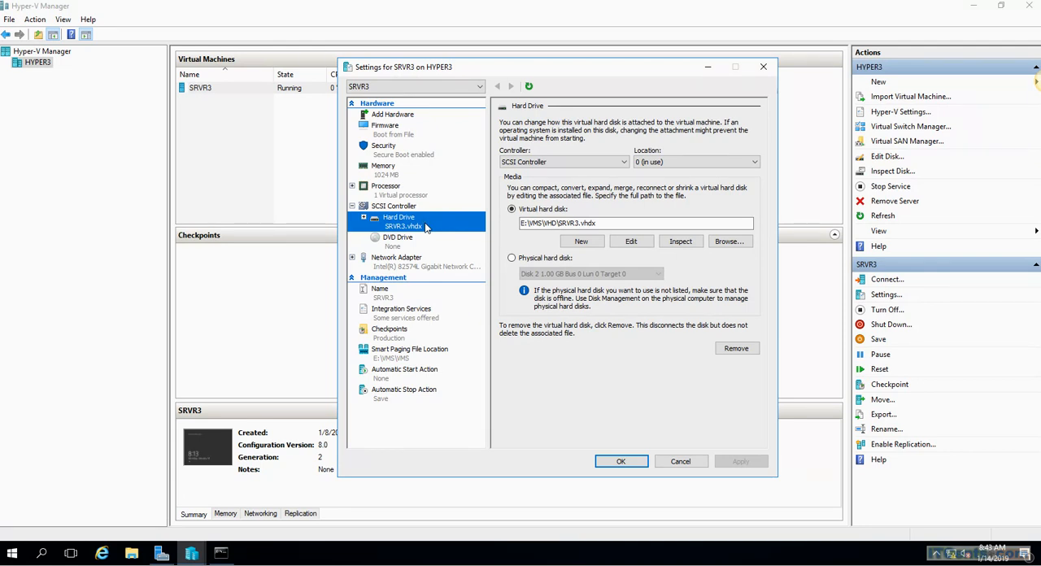
left_click(762, 70)
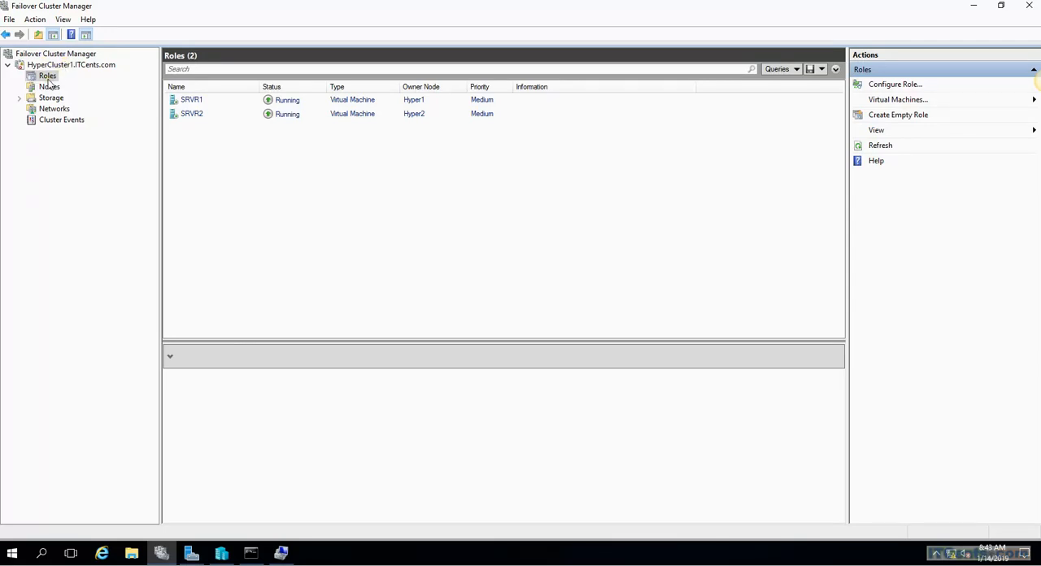
Start configuring a new clustered role for high availability with Virtual Machine as the role type
right_click(49, 76)
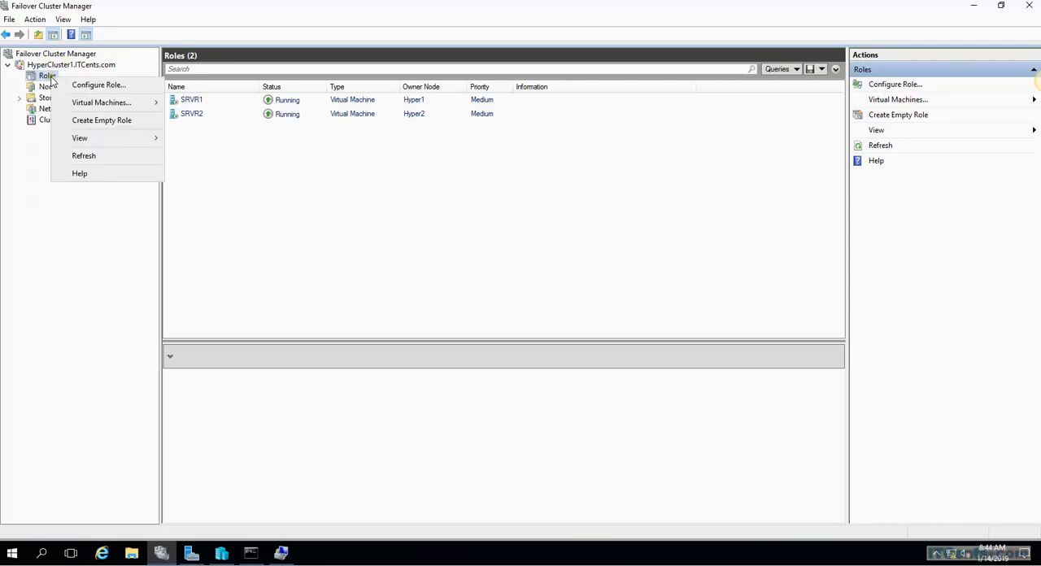
left_click(90, 85)
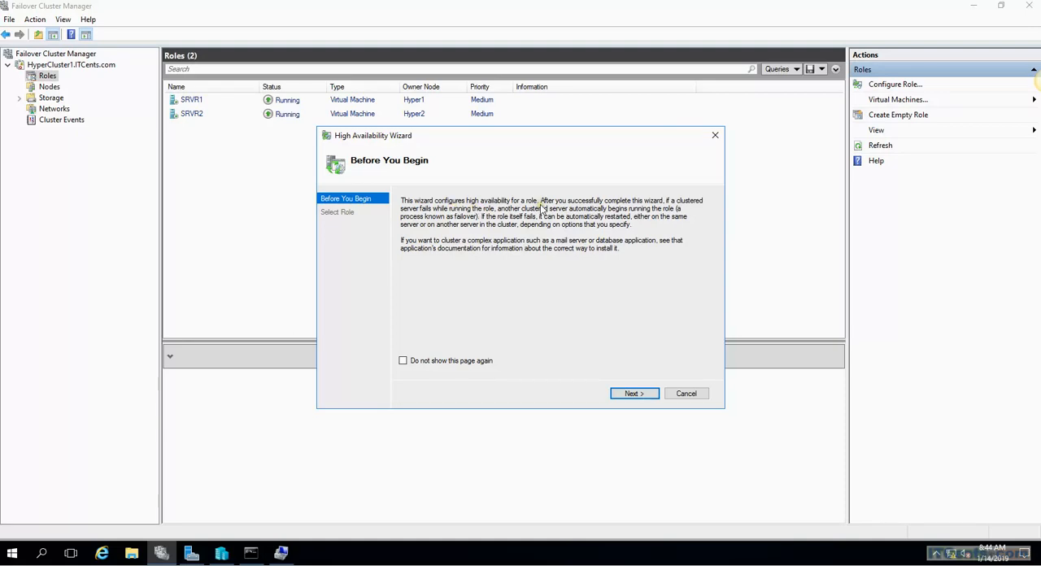
left_click(632, 393)
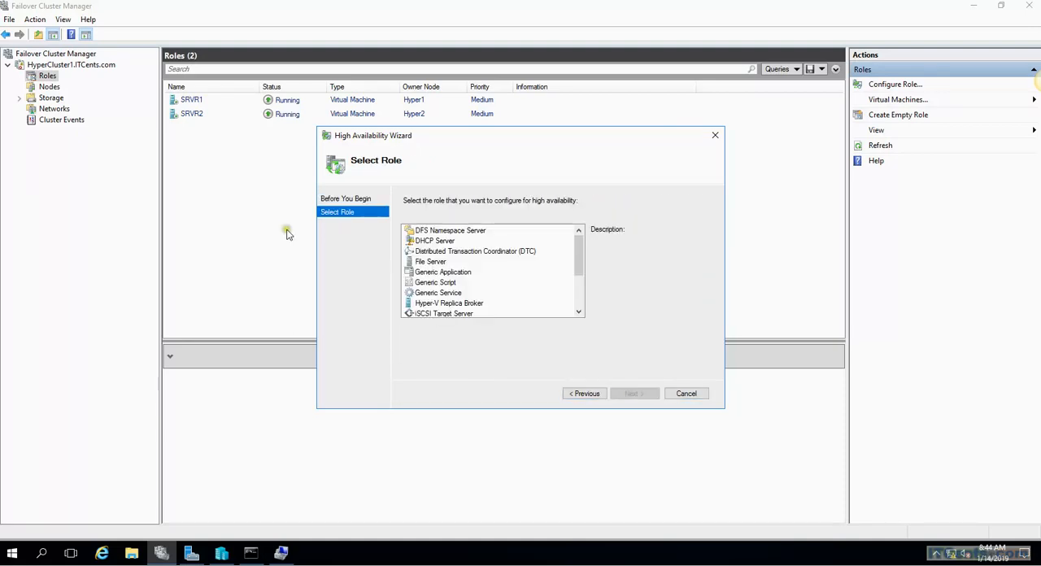
left_click_drag(581, 240, 587, 289)
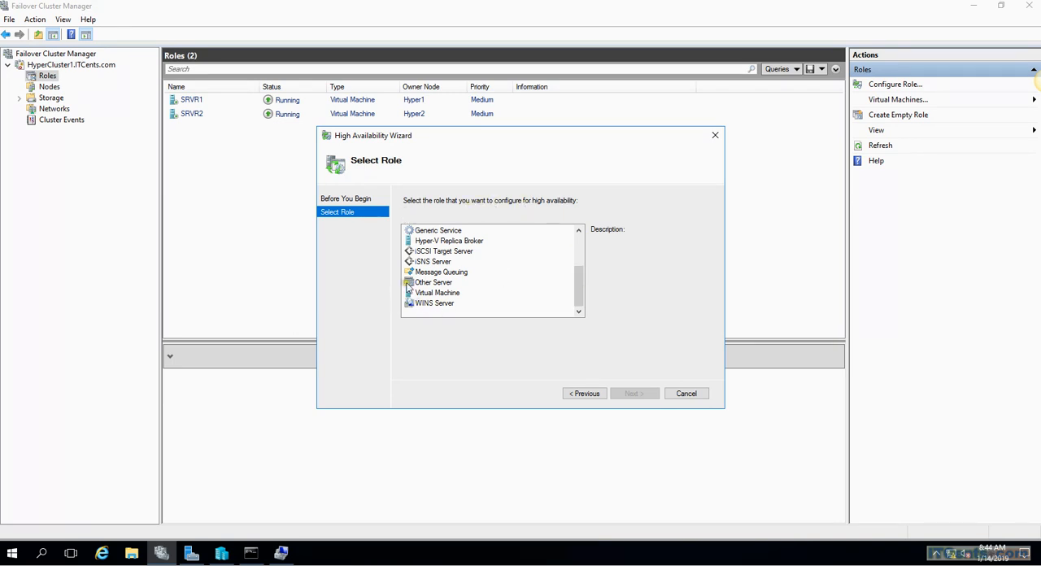
left_click(433, 296)
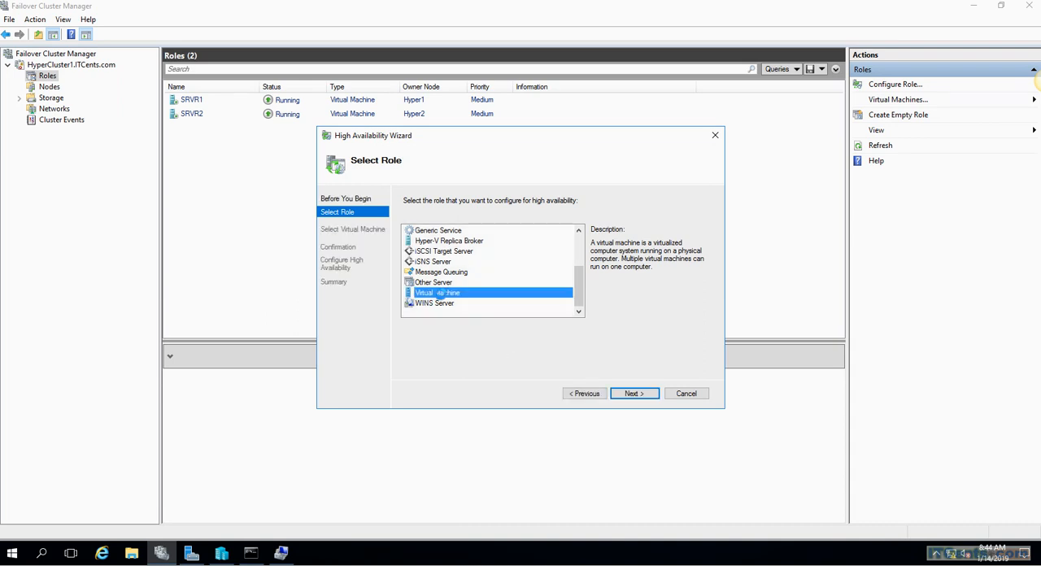
left_click(632, 394)
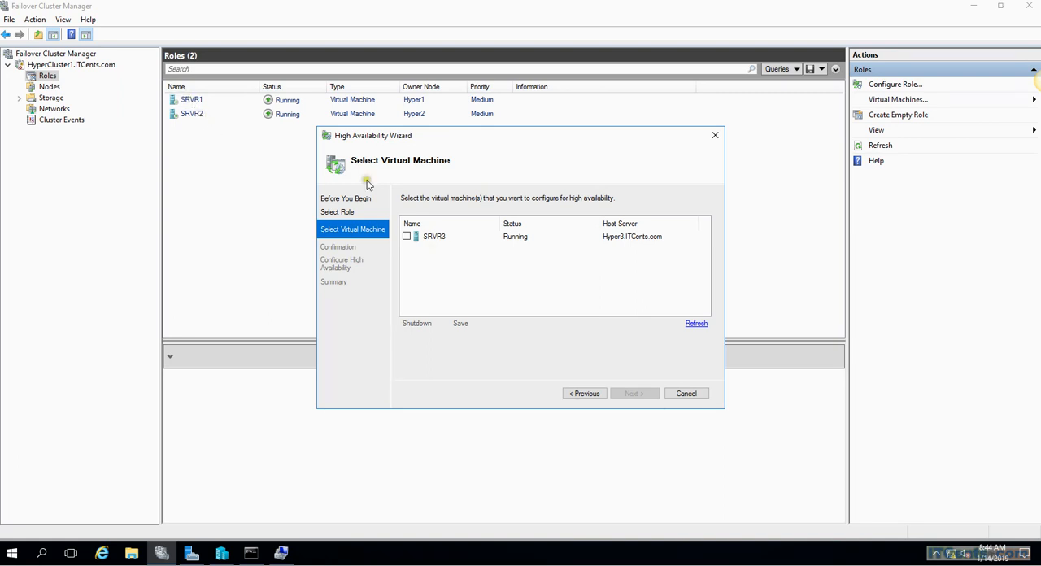
Choose SRVR3 as the virtual machine to make highly available and confirm the configuration
left_click(406, 236)
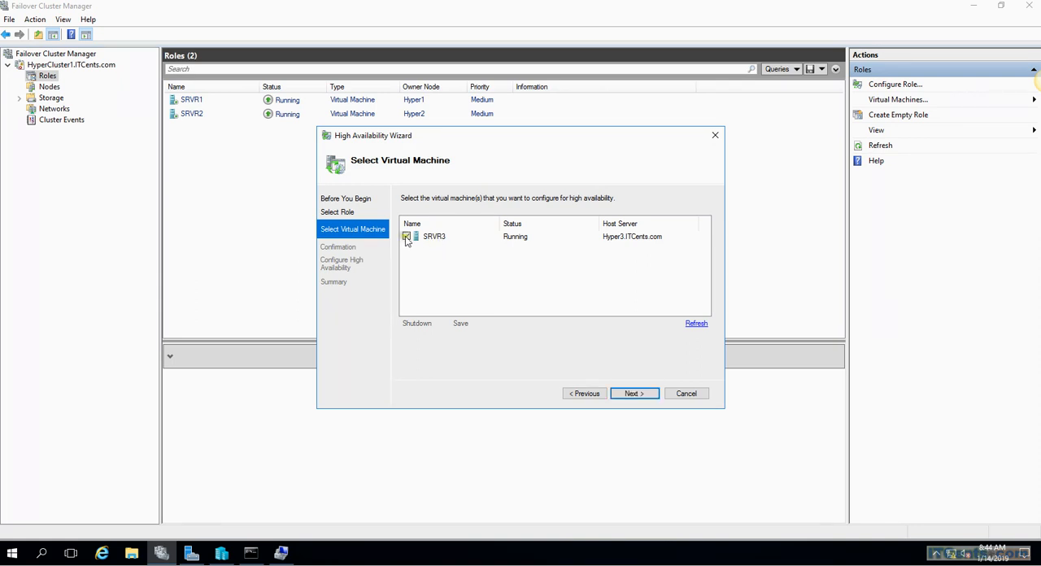
left_click(634, 393)
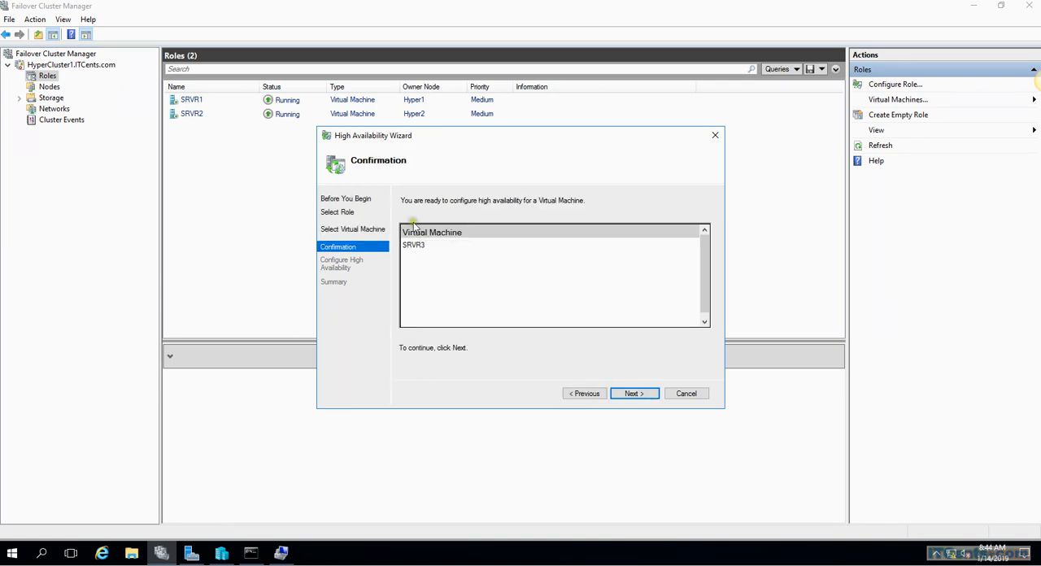
left_click(631, 394)
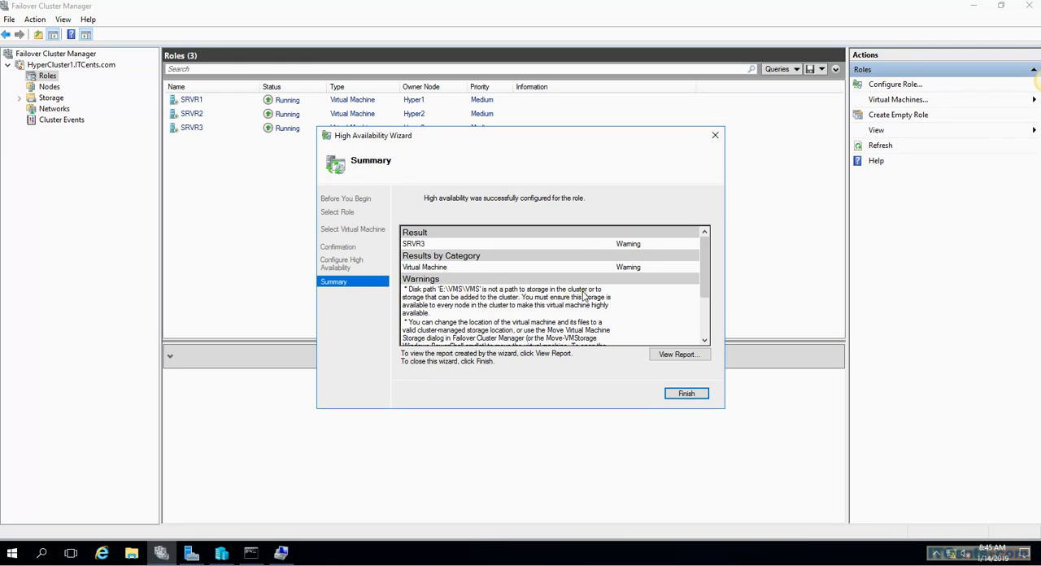
Read through the warnings in the High Availability Wizard summary and finish the wizard
left_click(460, 291)
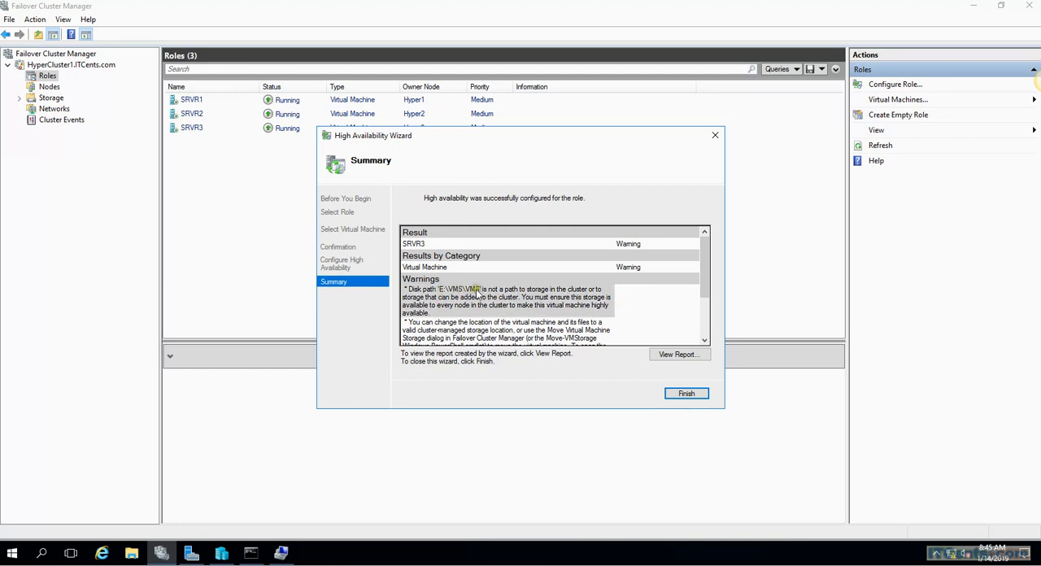
left_click_drag(703, 259, 706, 281)
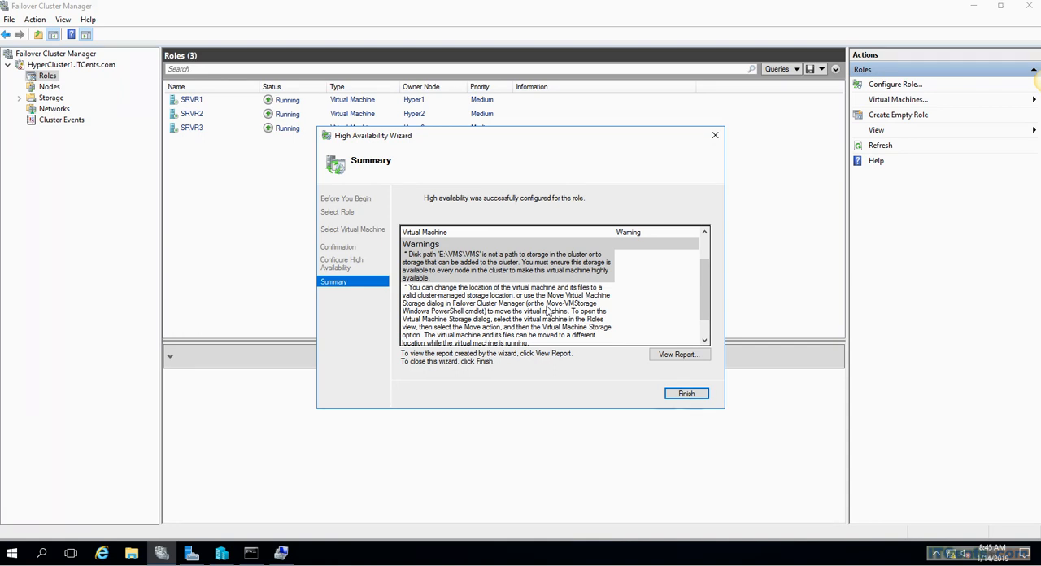
left_click(685, 396)
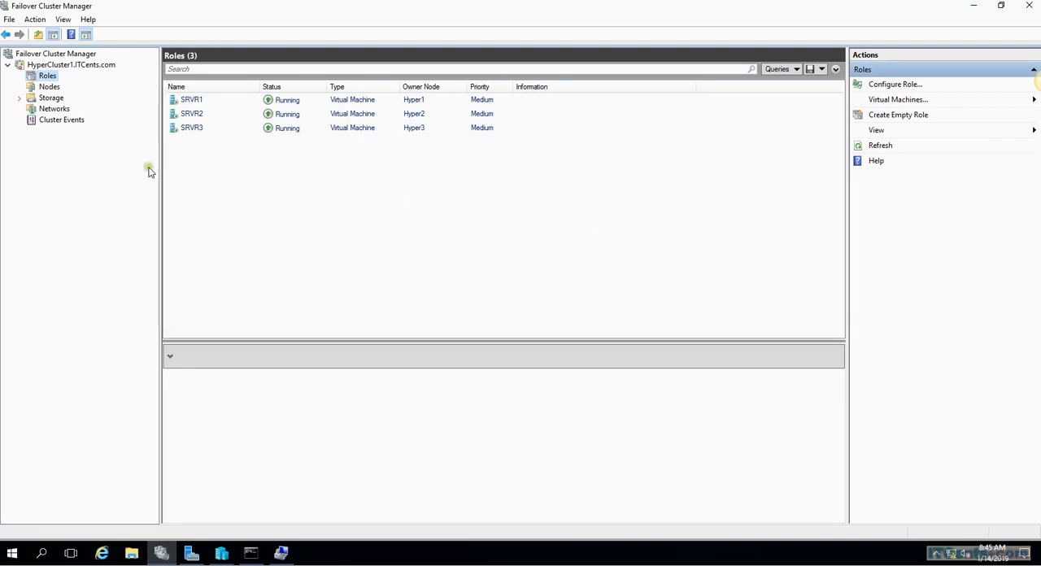
Open the Move Virtual Machine Storage dialog for the SRVR3 role
left_click(201, 132)
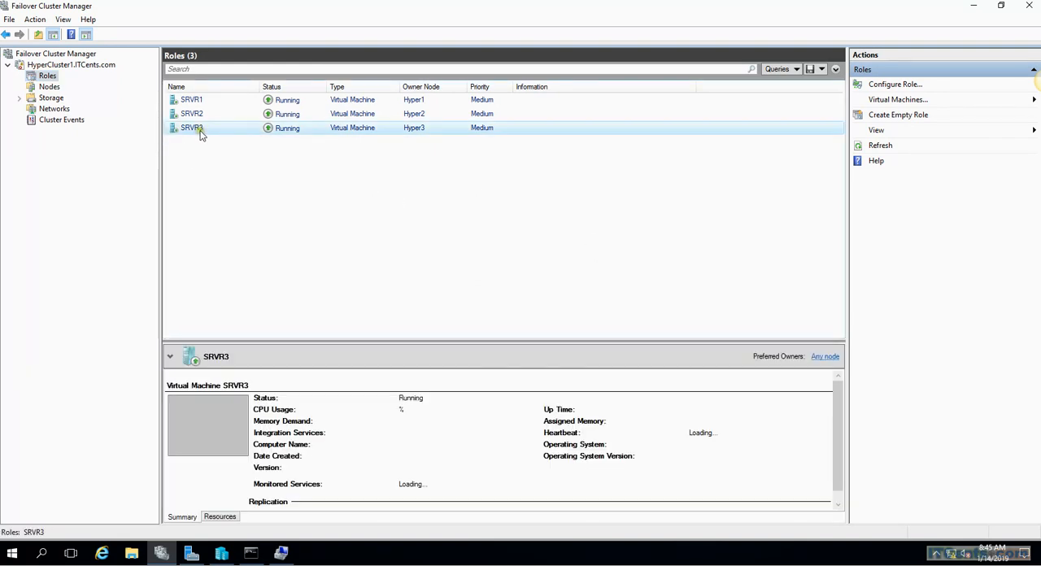
right_click(201, 133)
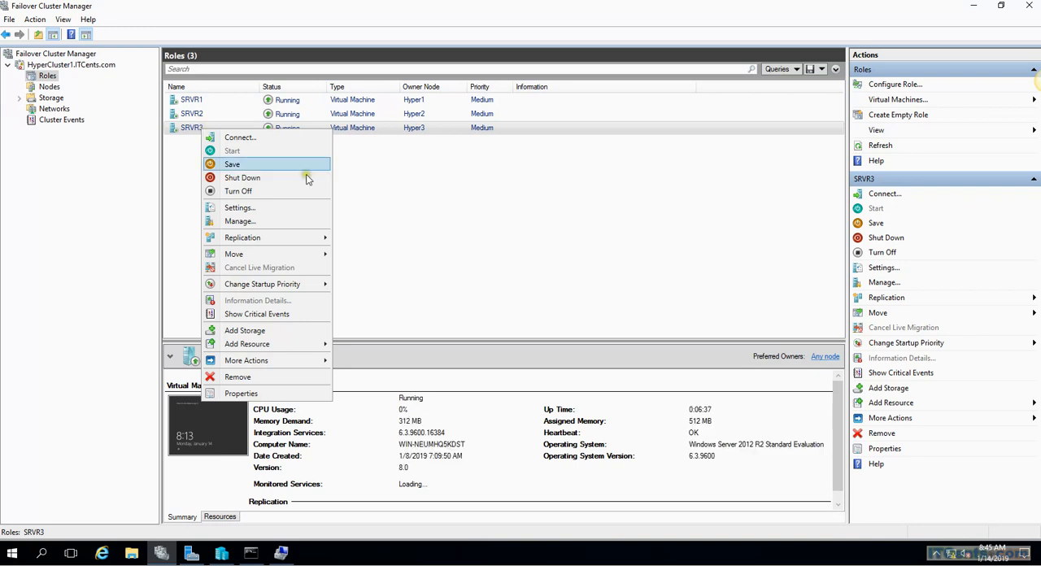
mouse_move(257, 256)
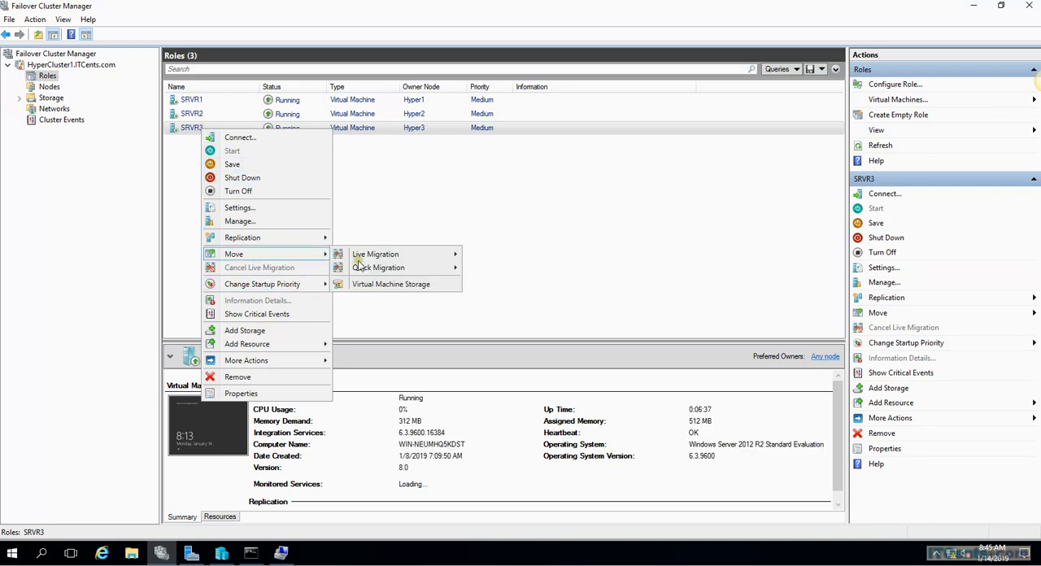
left_click(398, 284)
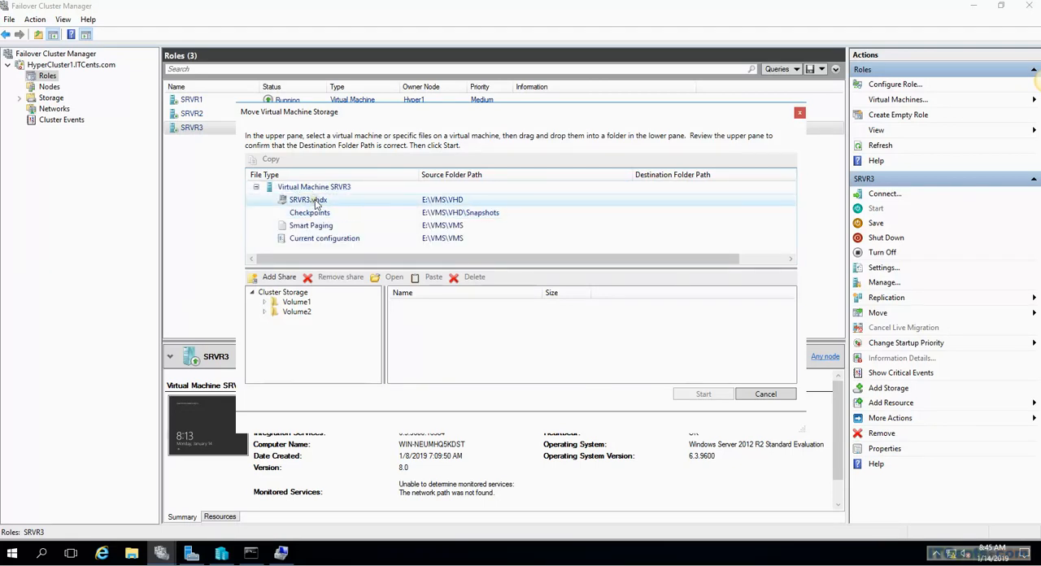
Examine SRVR3's virtual disk, checkpoints, smart paging and current configuration entries, and show the contents of Volume1 in cluster storage
left_click(311, 204)
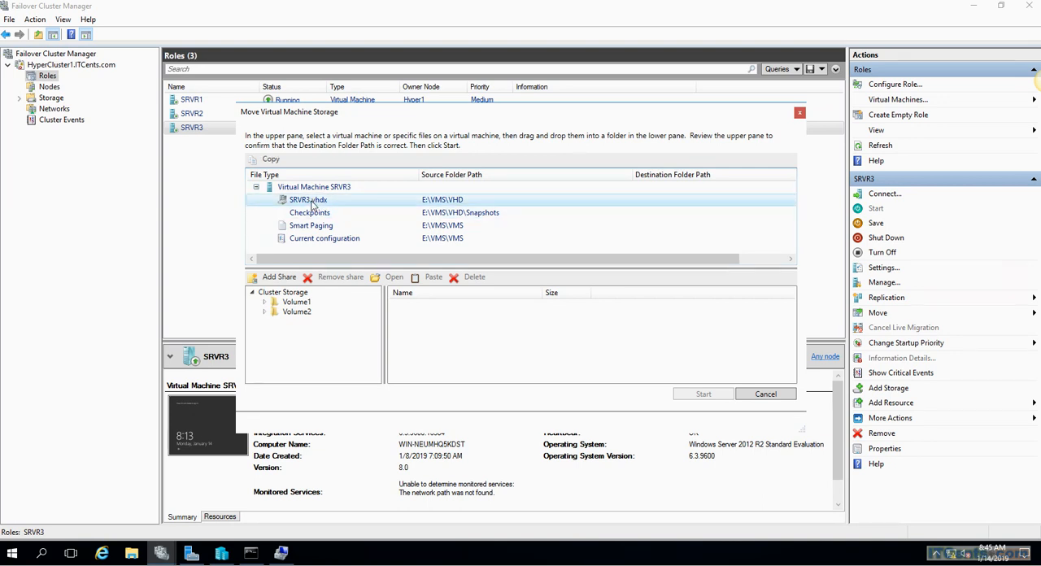
left_click(314, 214, "ctrl")
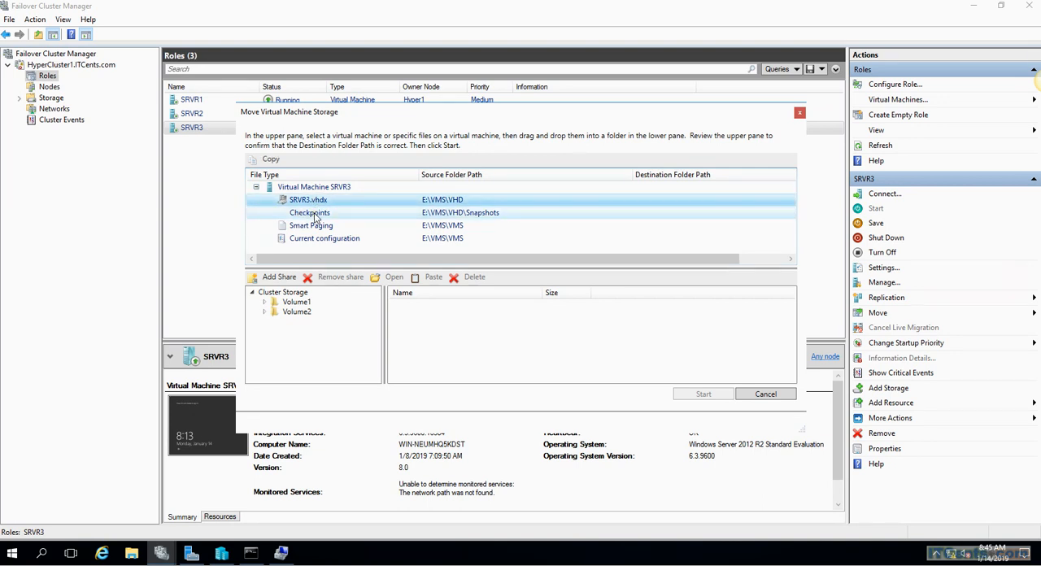
left_click(315, 214)
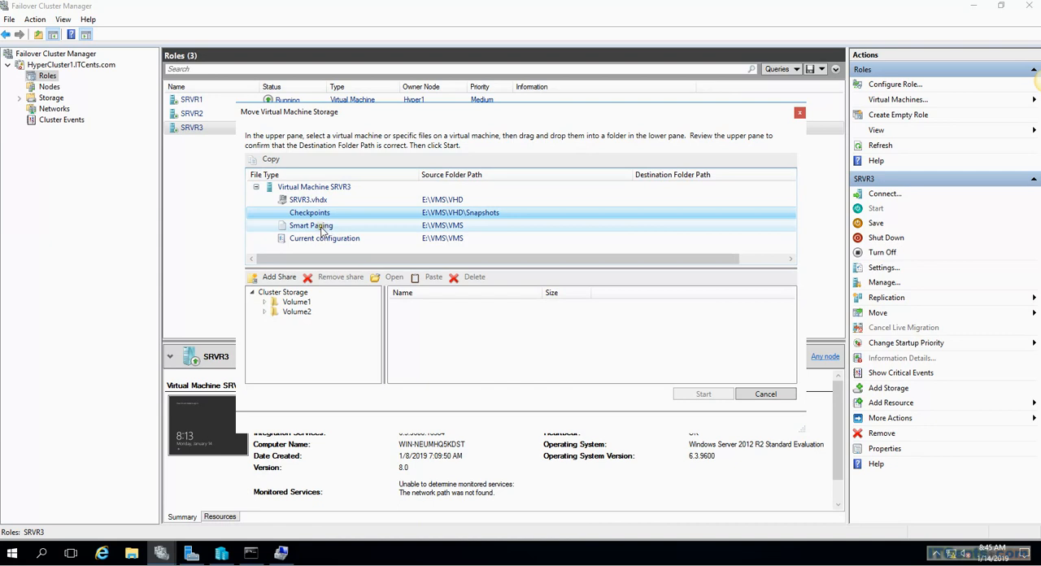
left_click(324, 228)
left_click(329, 241)
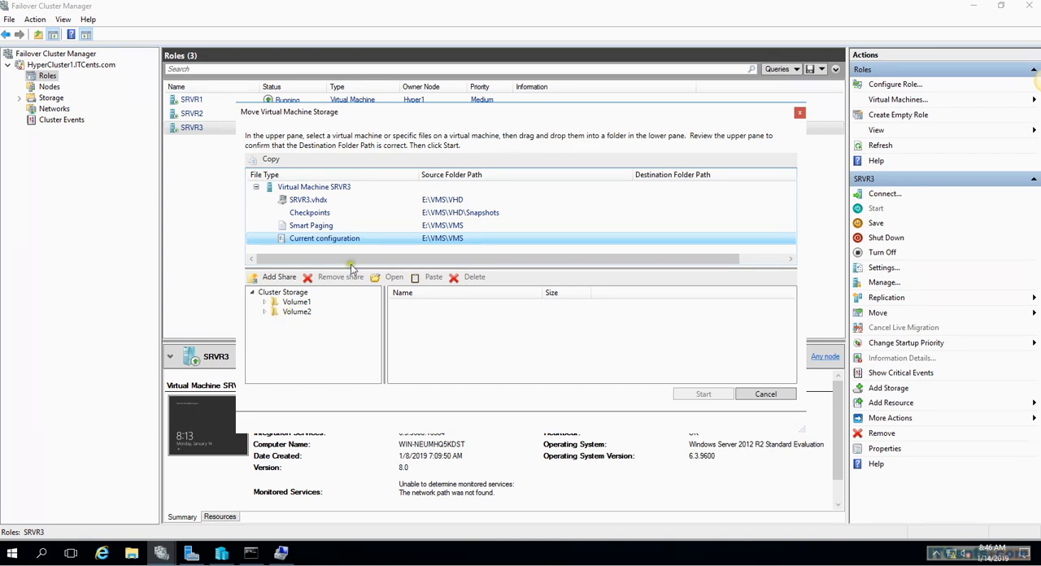
left_click_drag(297, 315, 327, 239)
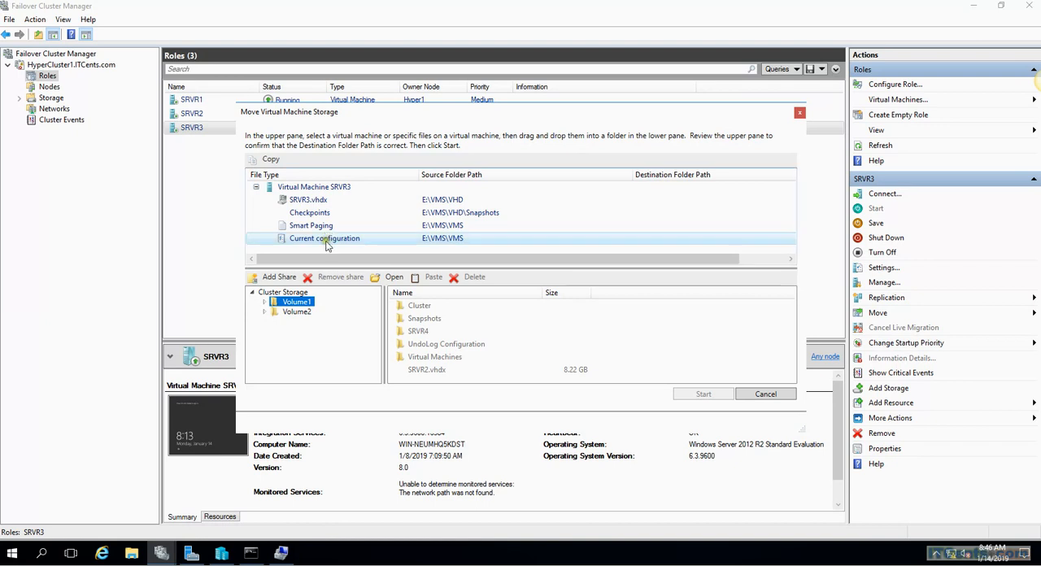
Assign the whole SRVR3 virtual machine to Volume1 in cluster storage and start the storage move
left_click(255, 187)
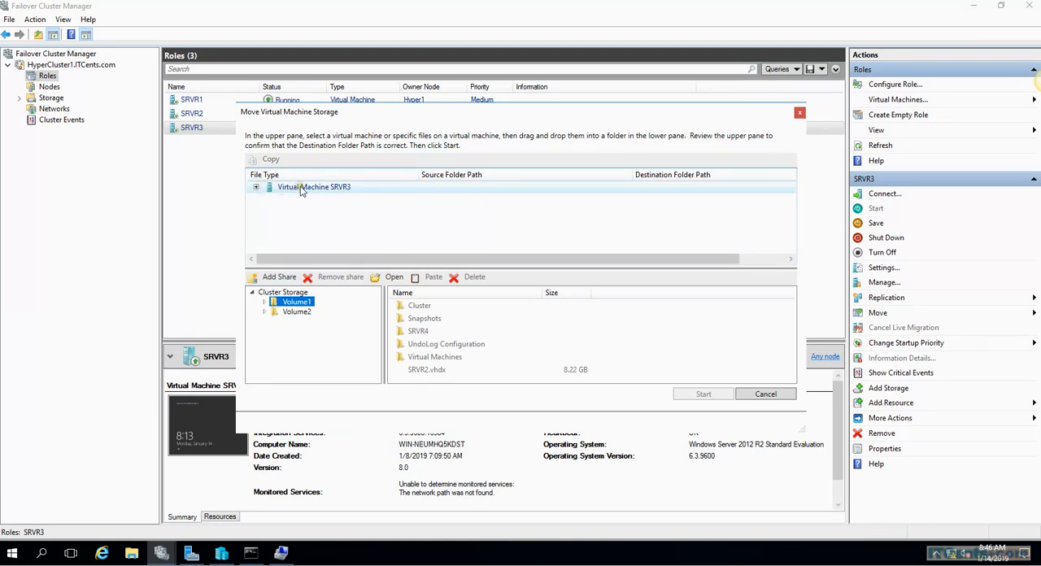
left_click_drag(301, 190, 297, 304)
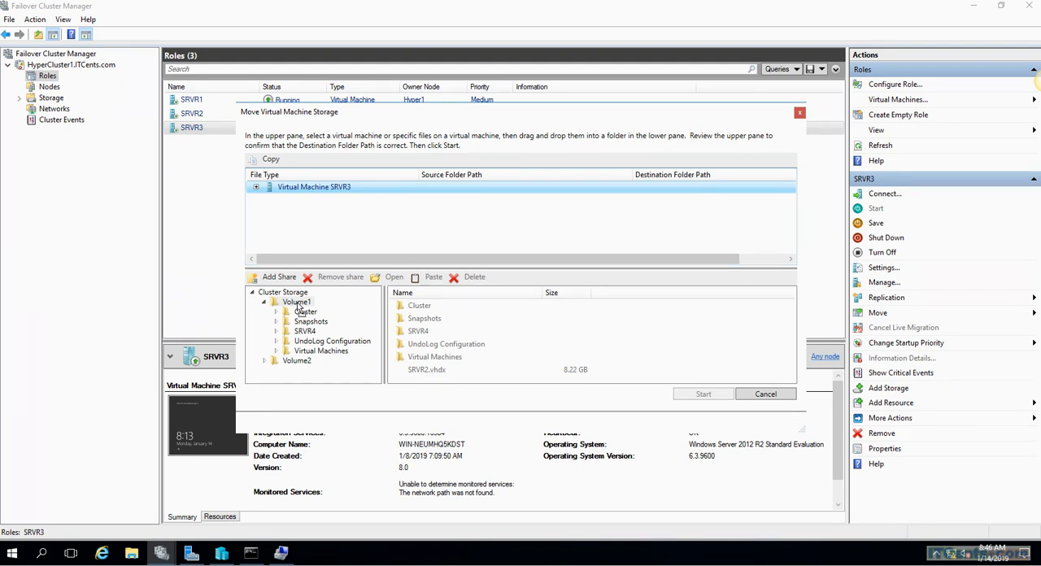
left_click(298, 302)
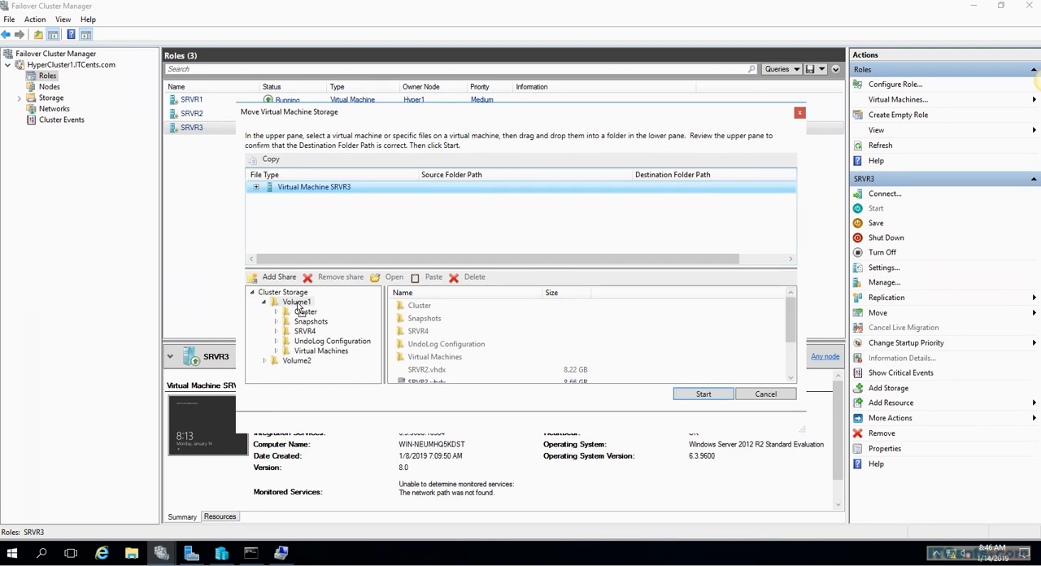
left_click(704, 396)
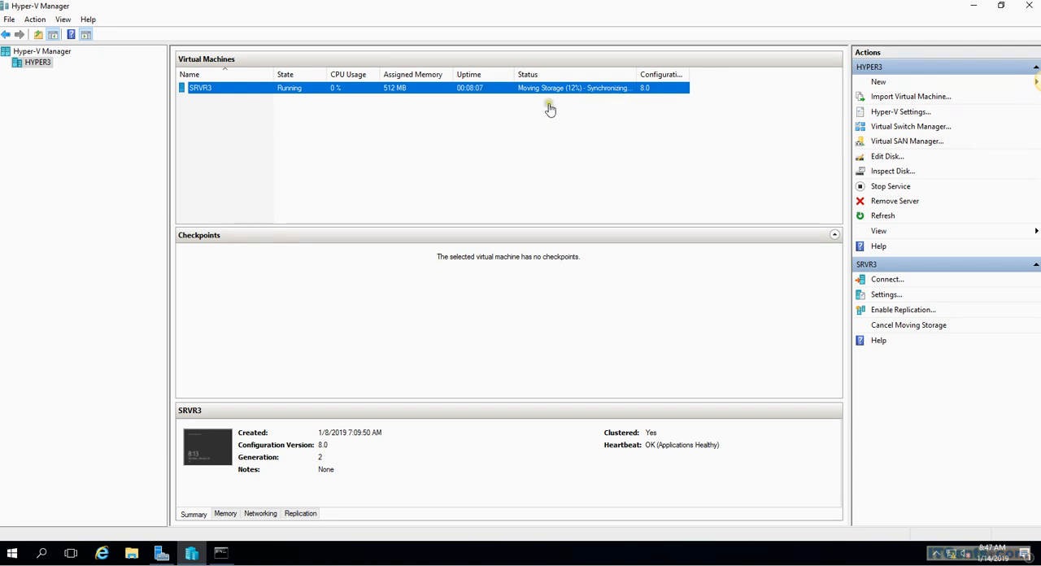
Switch to File Explorer and show the source disk folder E:\VMS\VHD while the storage move runs
left_click(132, 553)
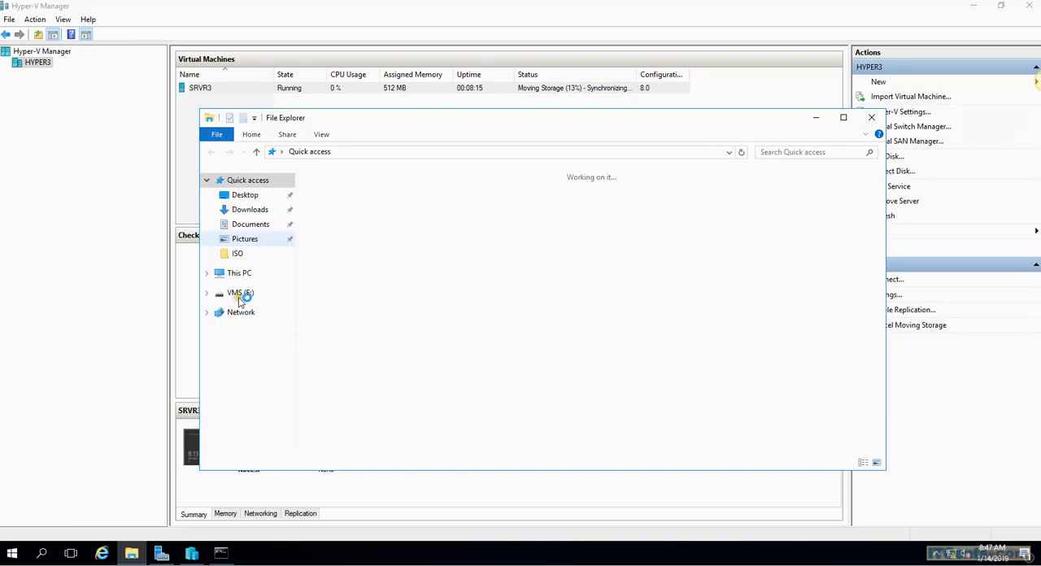
left_click(250, 309)
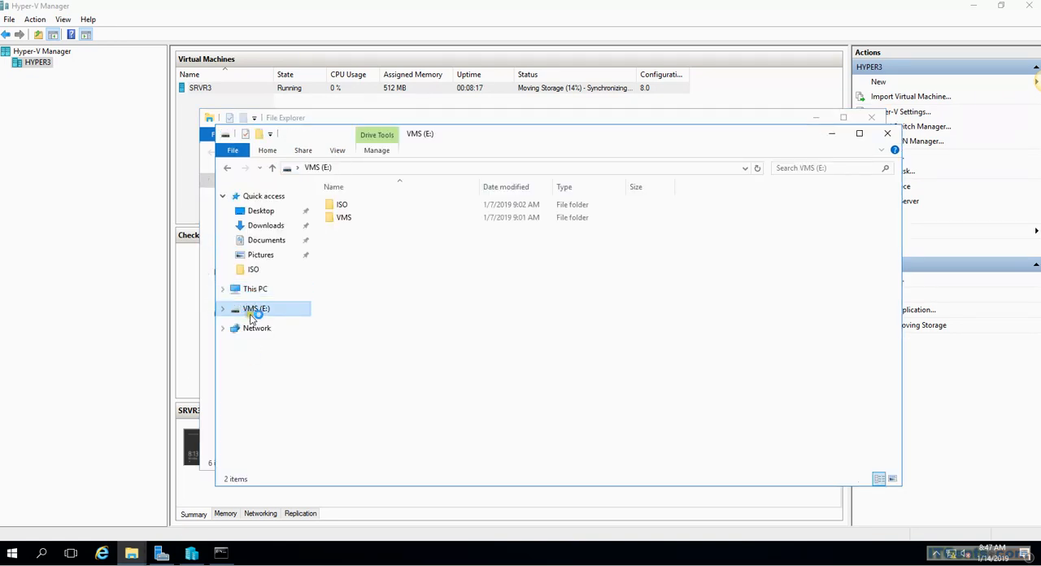
double_click(344, 218)
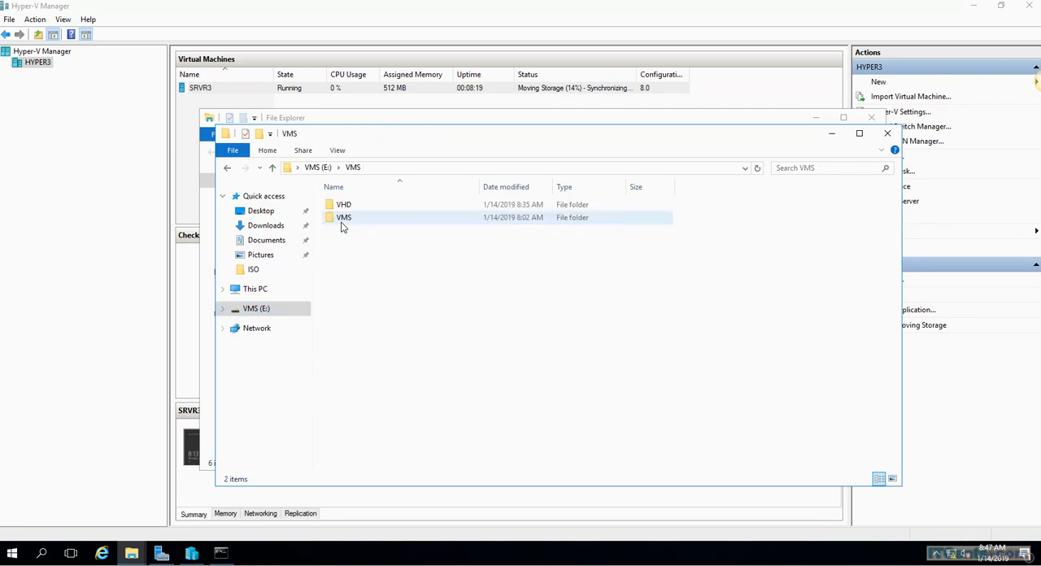
double_click(344, 205)
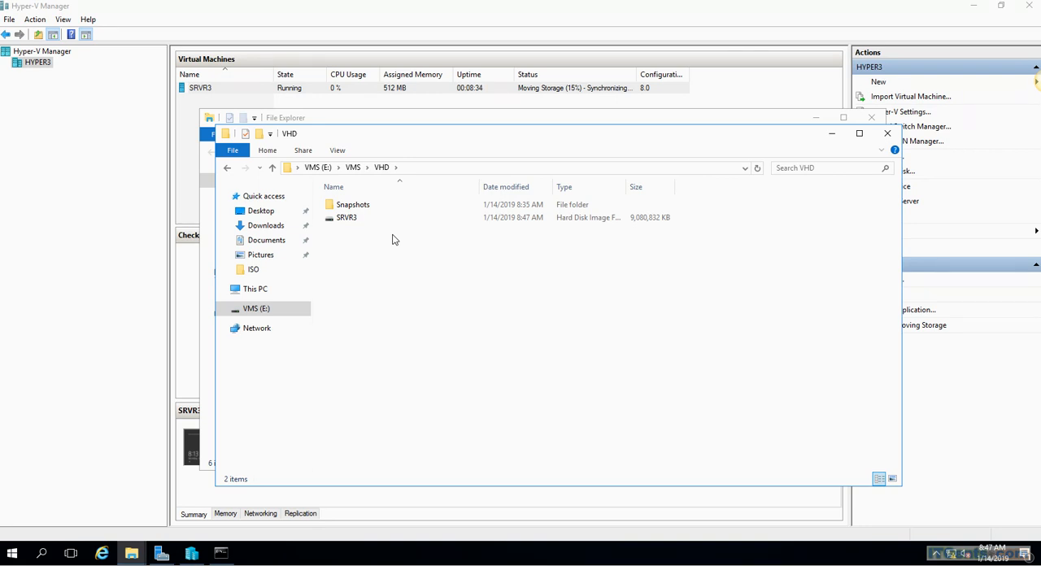
Browse to C:\ClusterStorage and examine the Volume1 and Volume2 entries and their sizes
left_click(259, 290)
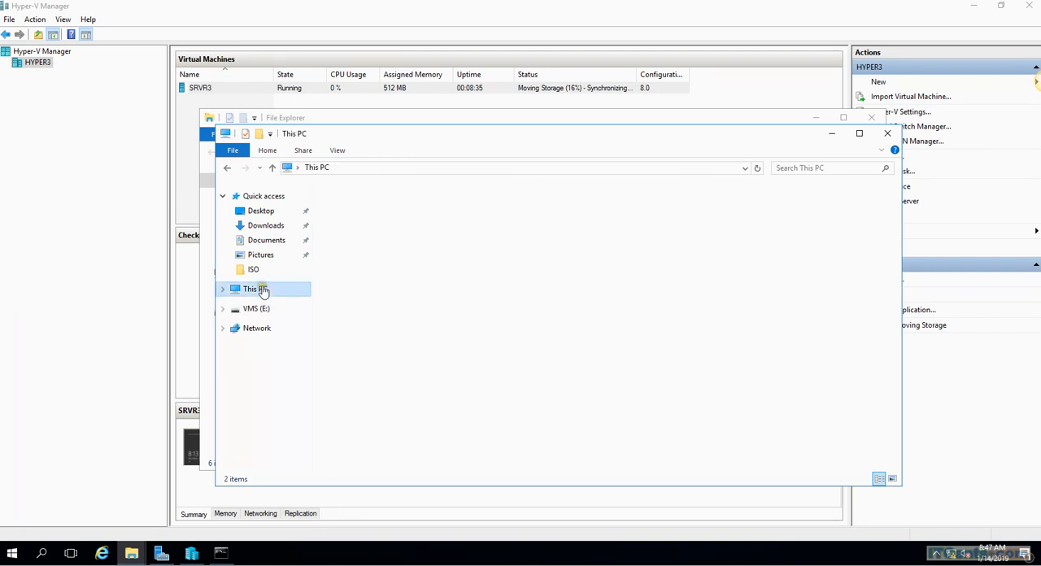
double_click(407, 303)
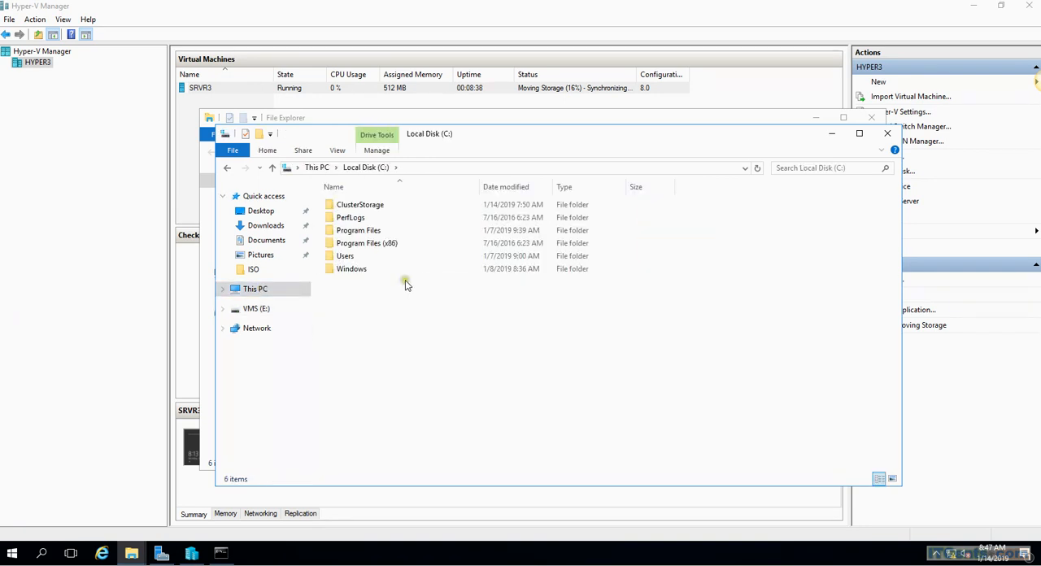
double_click(352, 207)
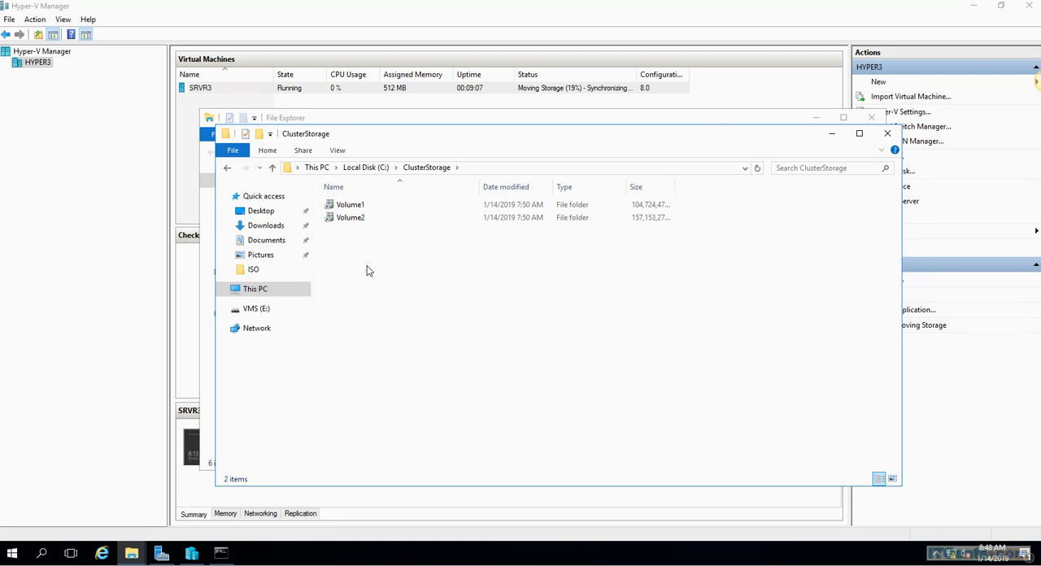
left_click(252, 292)
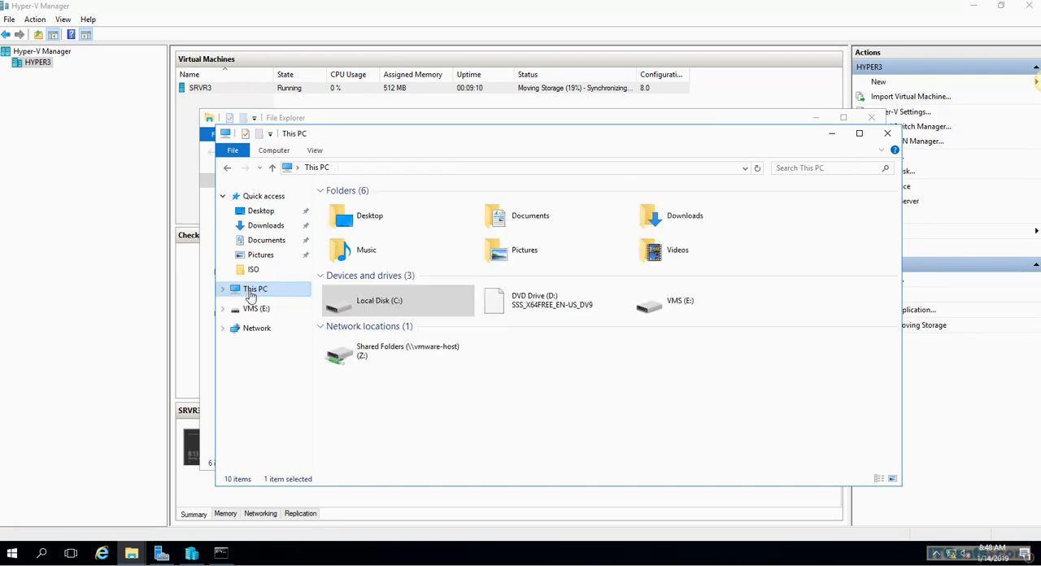
double_click(401, 304)
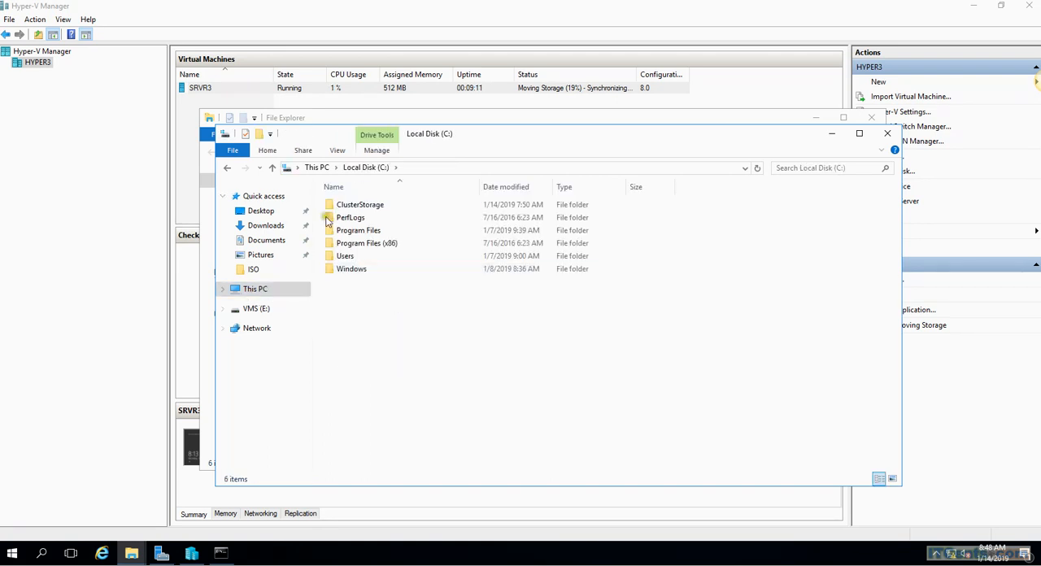
double_click(358, 205)
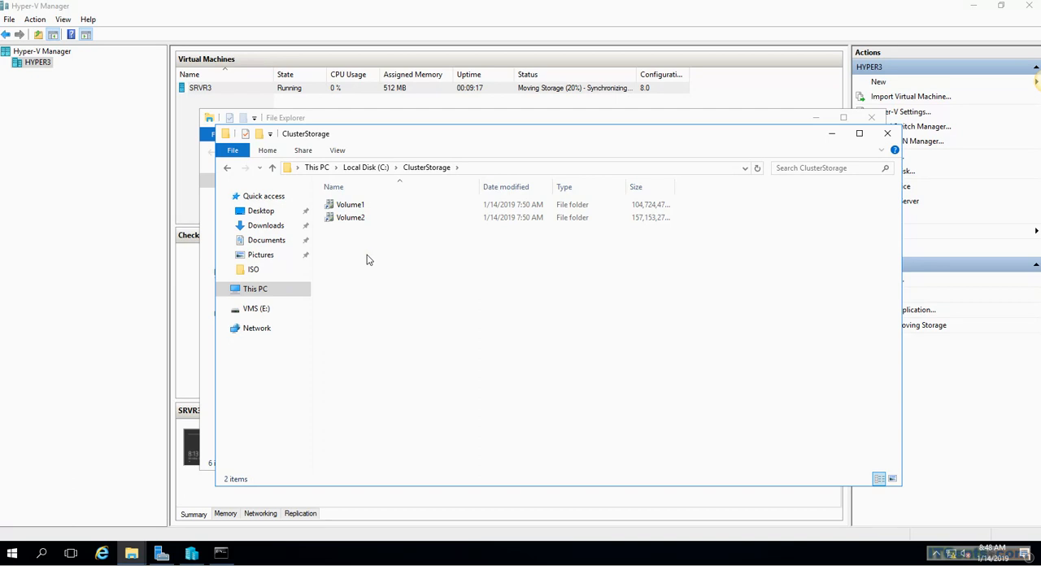
left_click(662, 207)
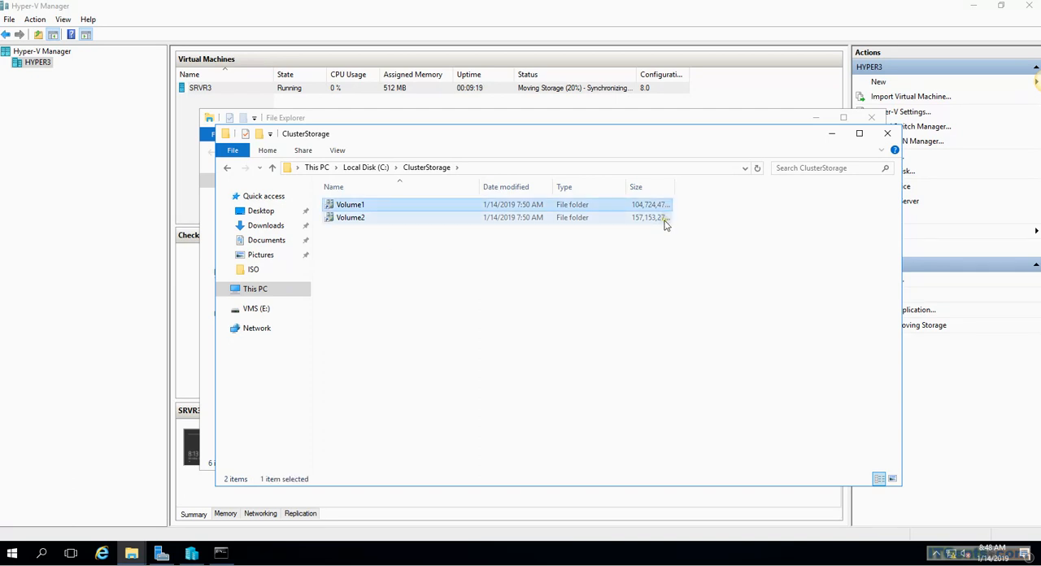
left_click(368, 220)
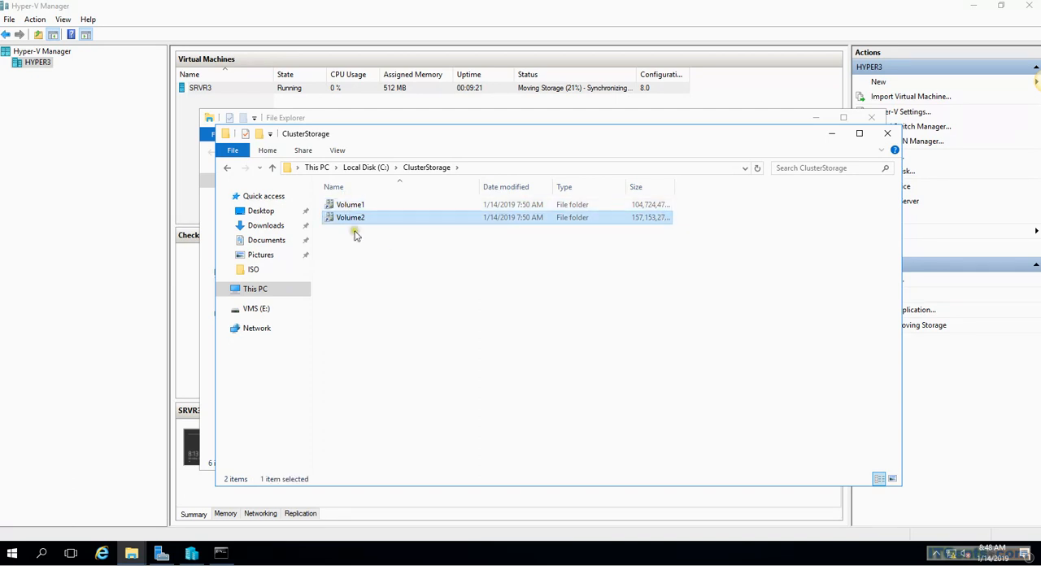
left_click(419, 281)
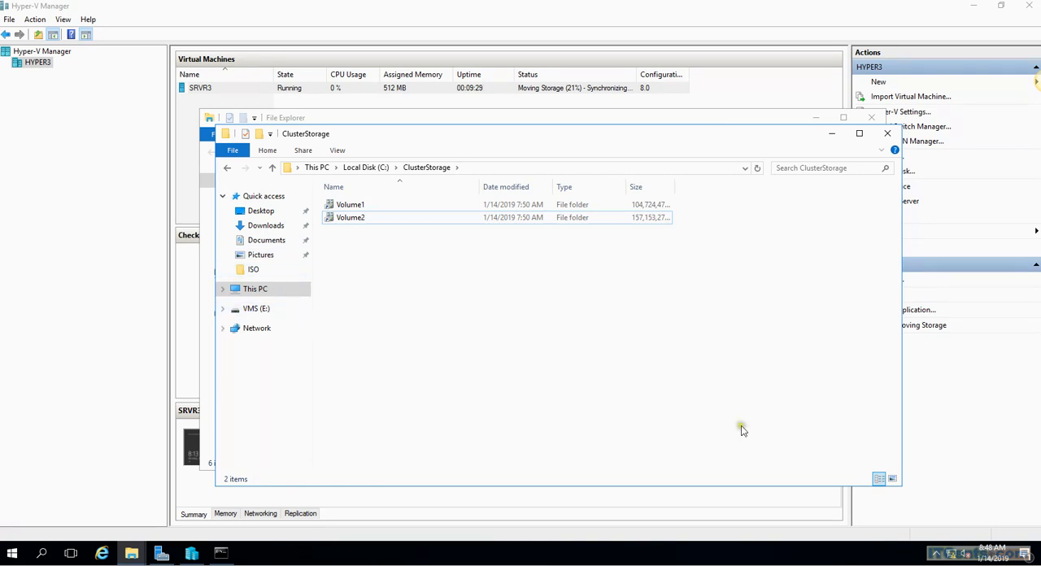
View the properties of Volume1 in C:\ClusterStorage and close the File Explorer windows
left_click(252, 291)
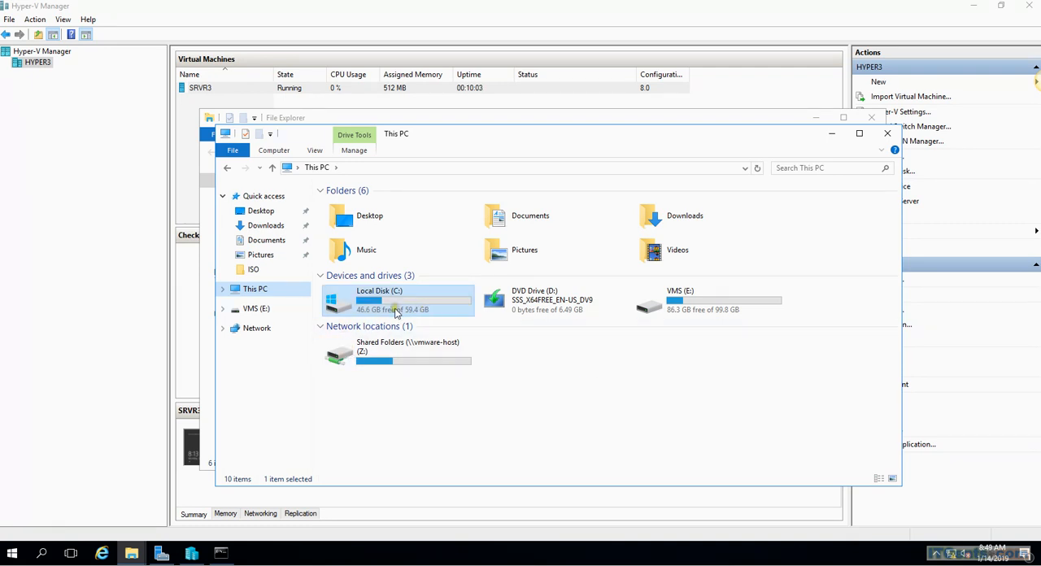
double_click(374, 304)
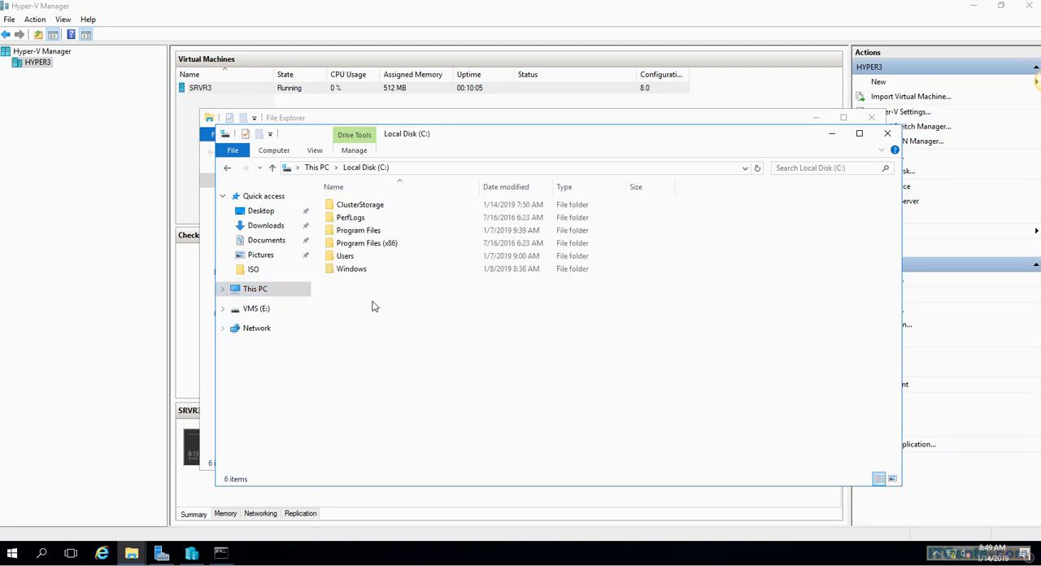
double_click(360, 207)
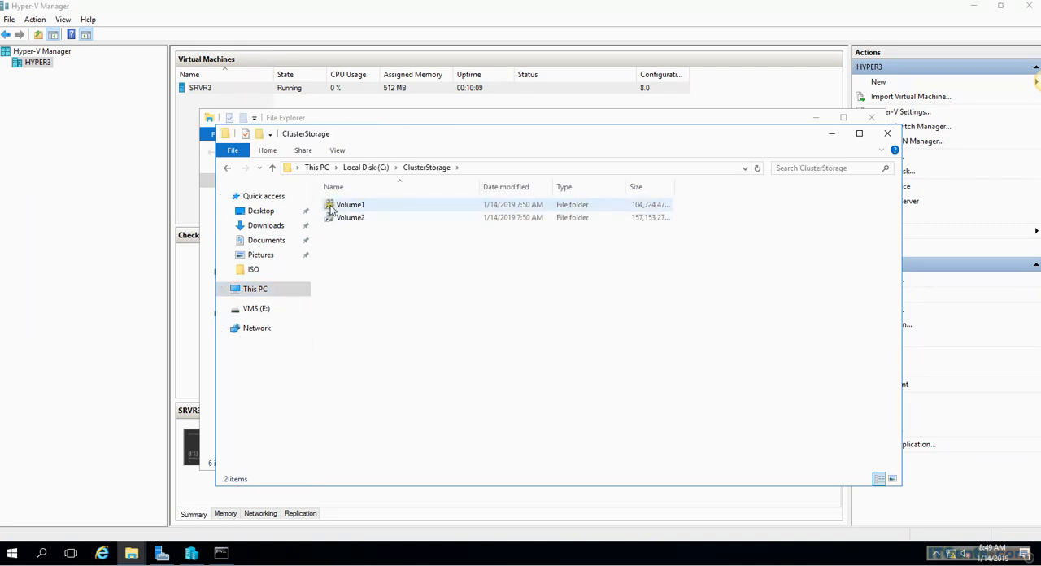
right_click(334, 208)
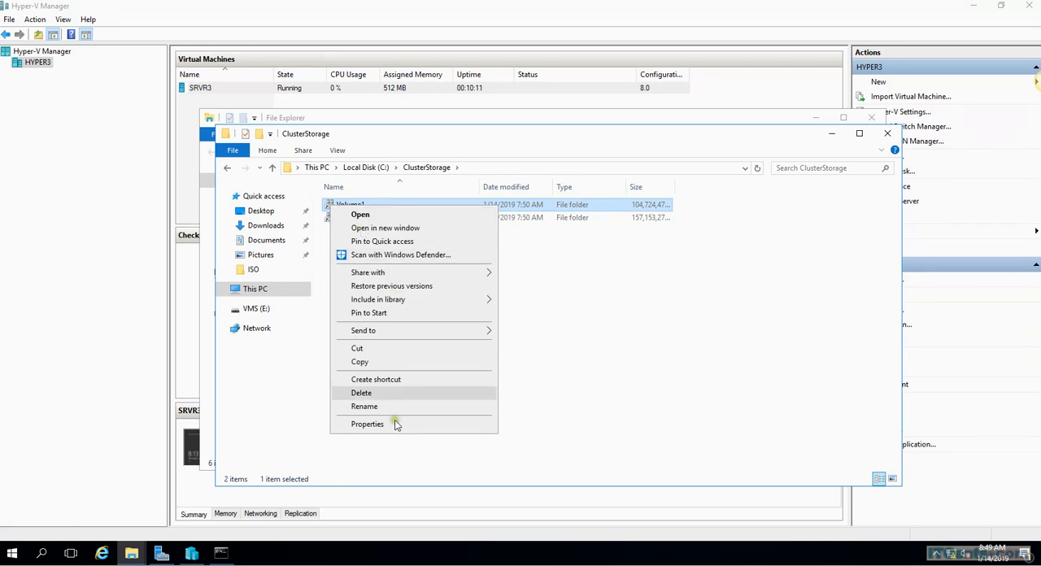
left_click(395, 424)
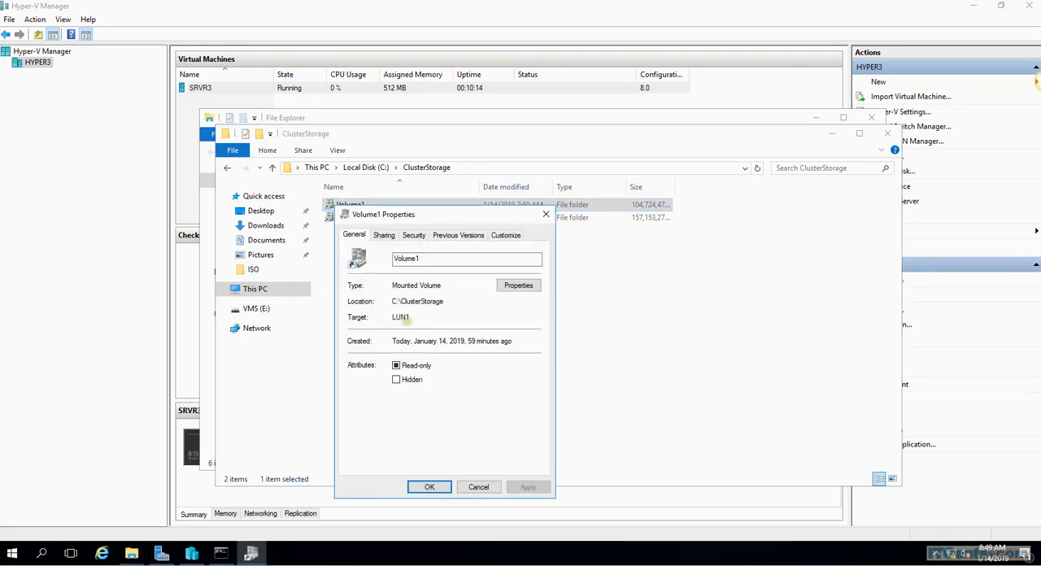
left_click(547, 216)
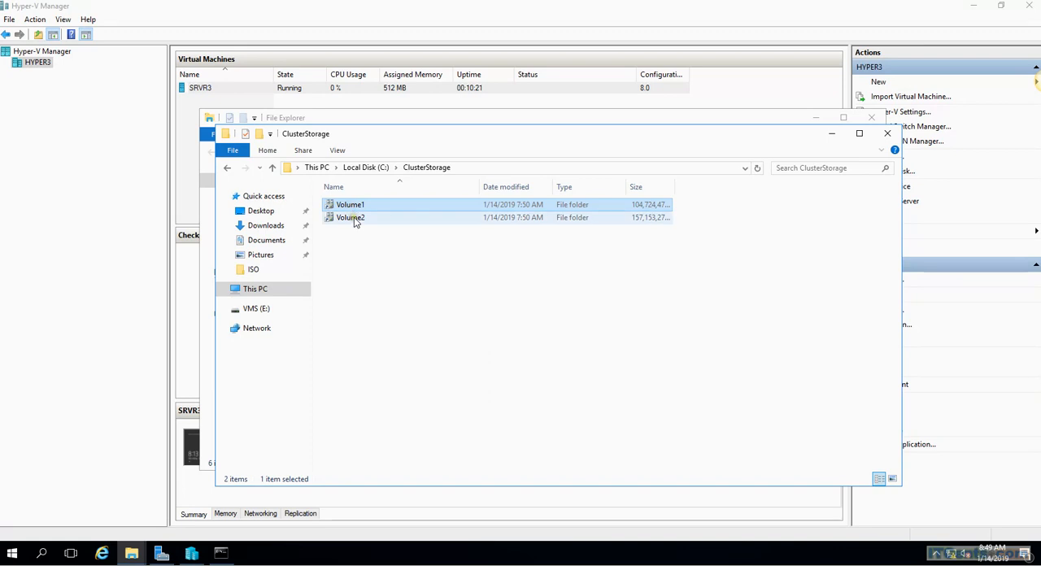
left_click(888, 133)
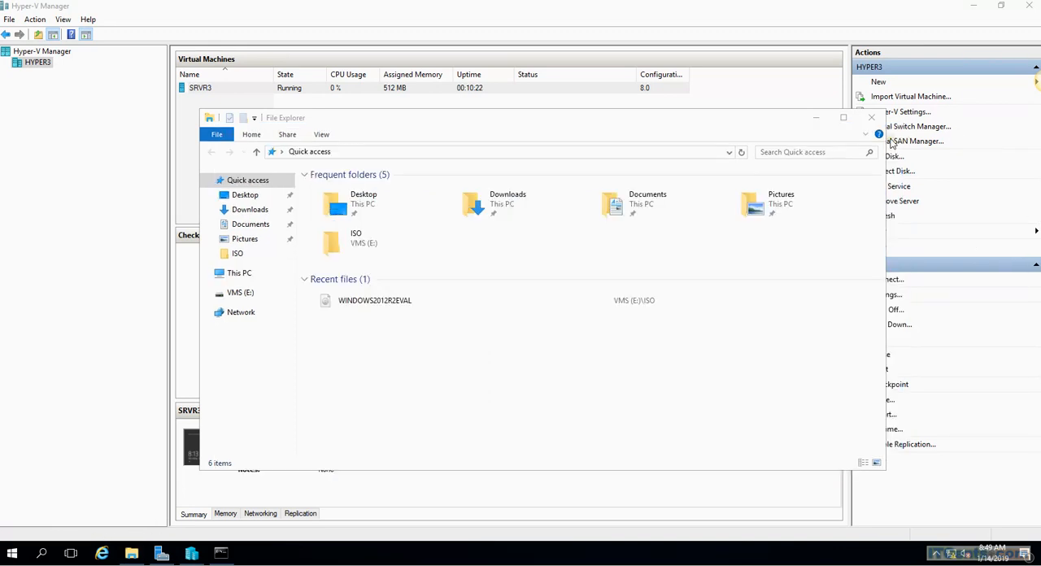
left_click(373, 137)
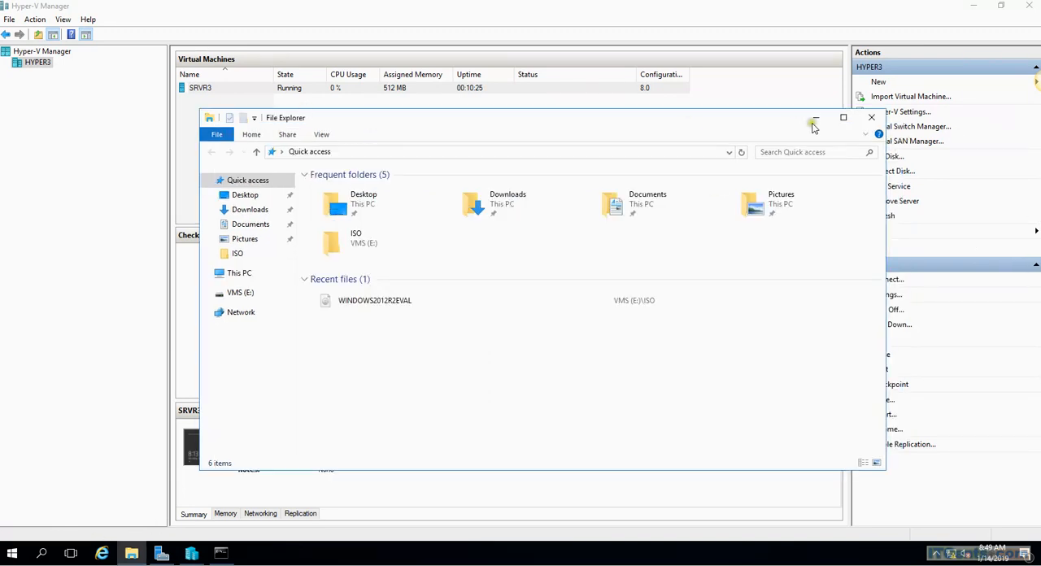
left_click(872, 117)
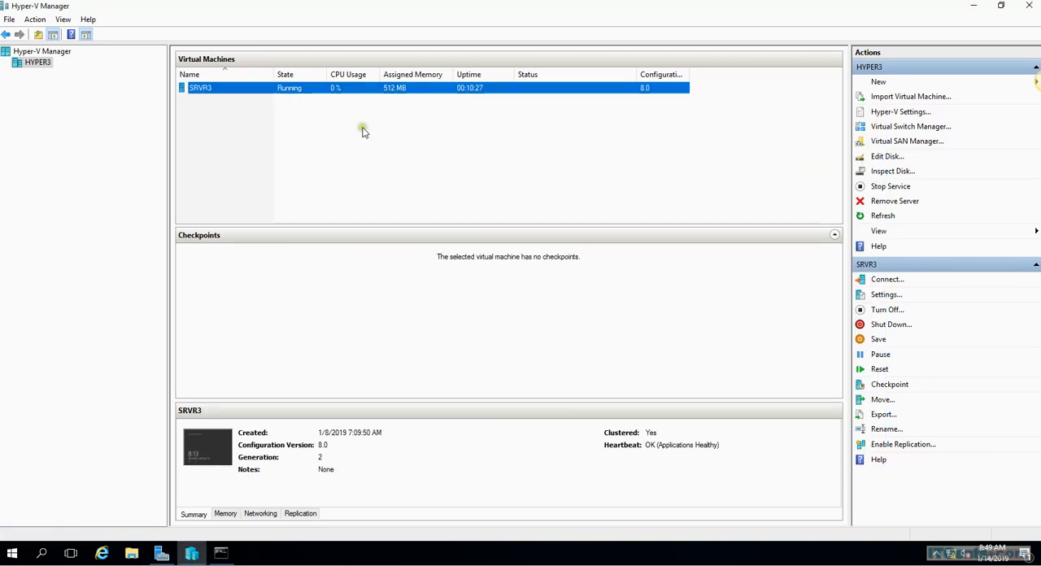
Reopen File Explorer and check E:\VMS\VHD for the SRVR3 virtual disk
left_click(131, 555)
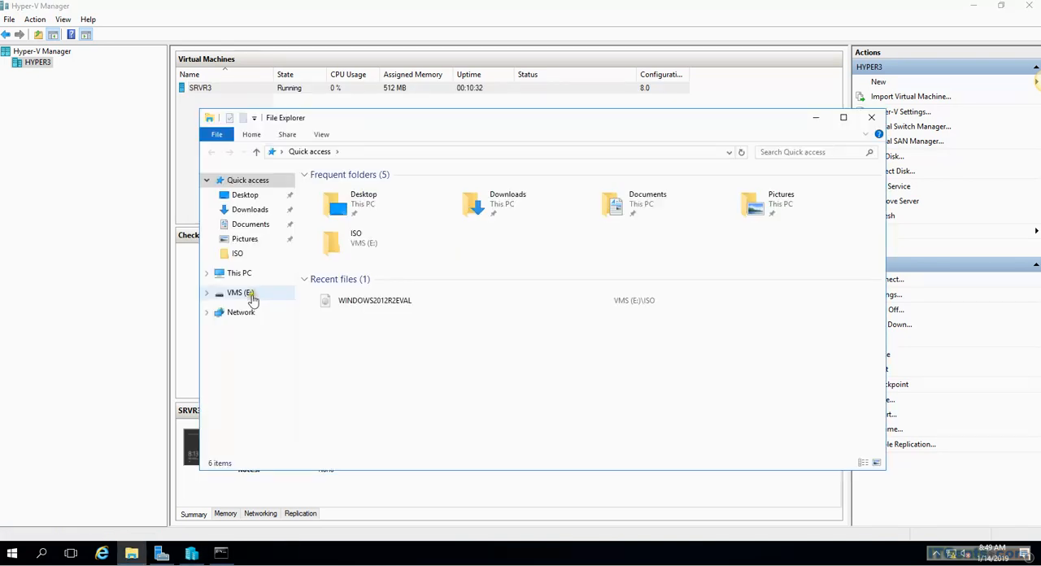
left_click(243, 293)
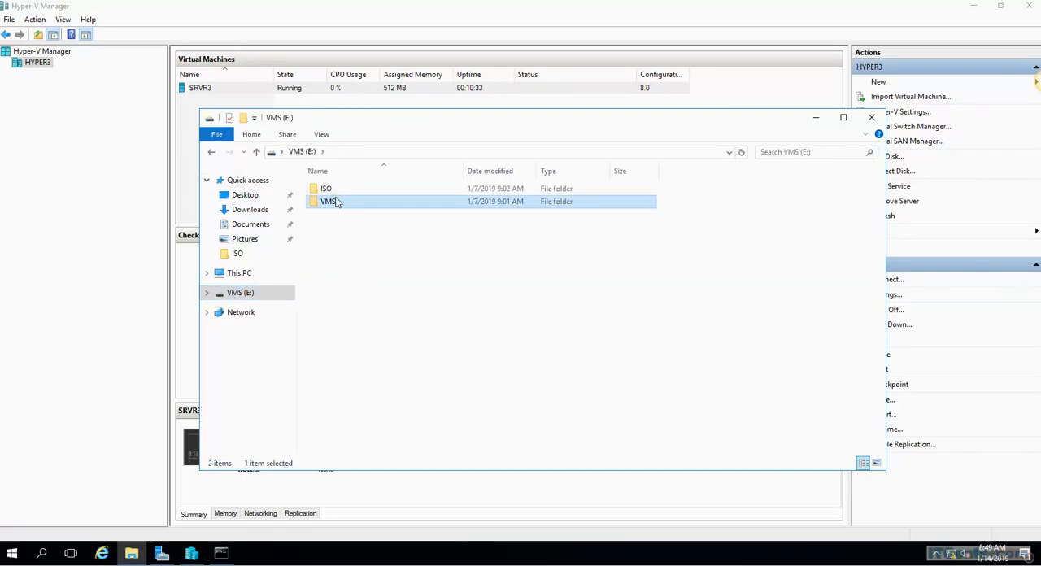
double_click(334, 202)
double_click(333, 190)
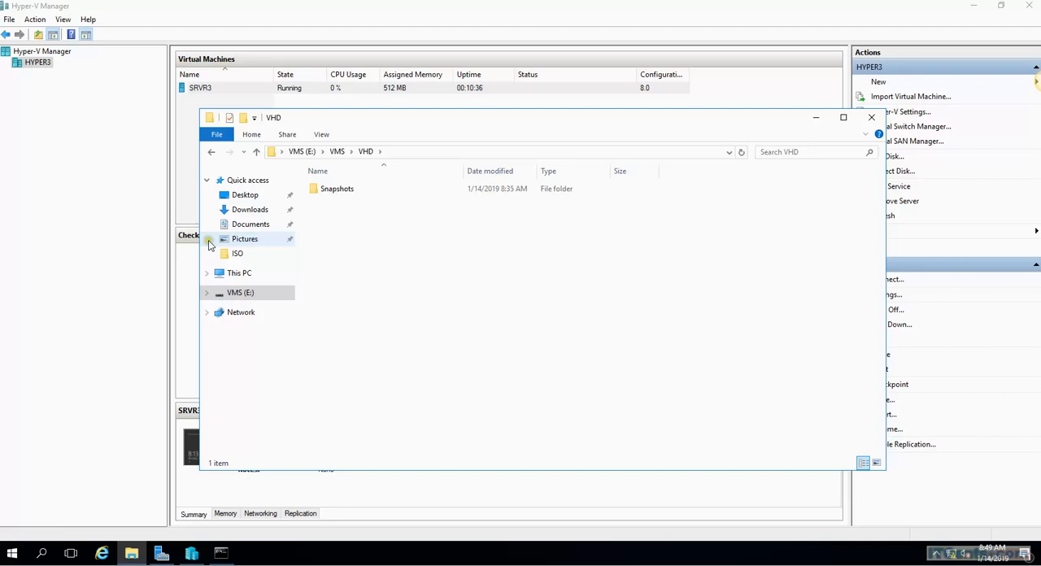
Open C:\ClusterStorage\Volume1 and check the SRVR3 virtual disk and the Virtual Machines folder
left_click(240, 273)
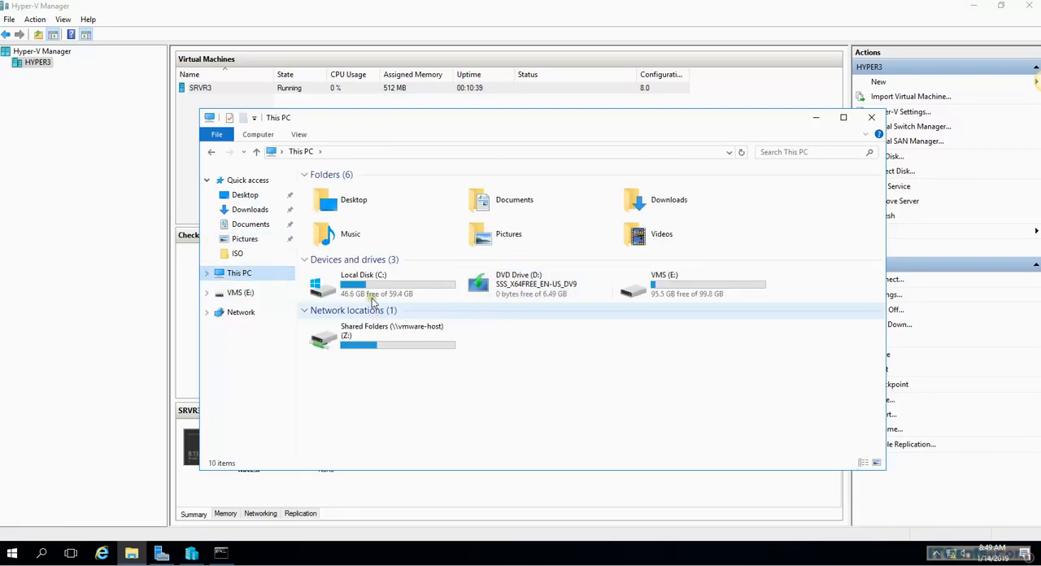
double_click(374, 286)
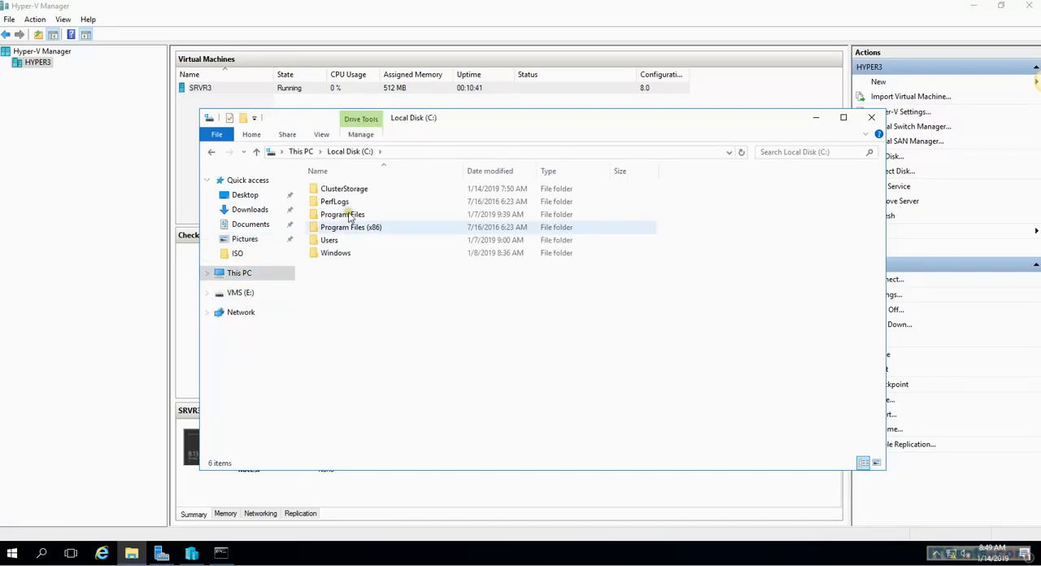
double_click(335, 190)
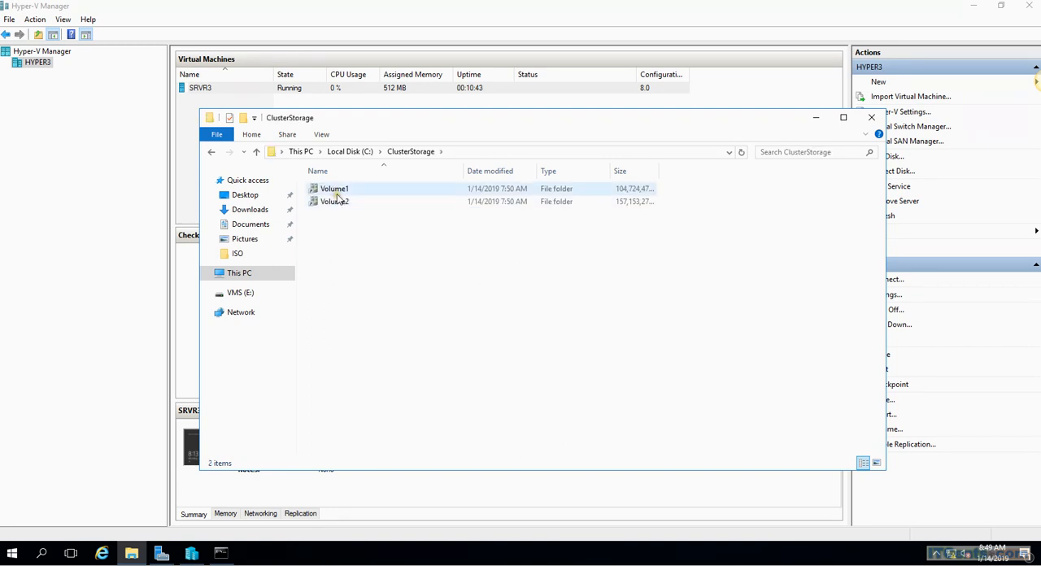
double_click(337, 192)
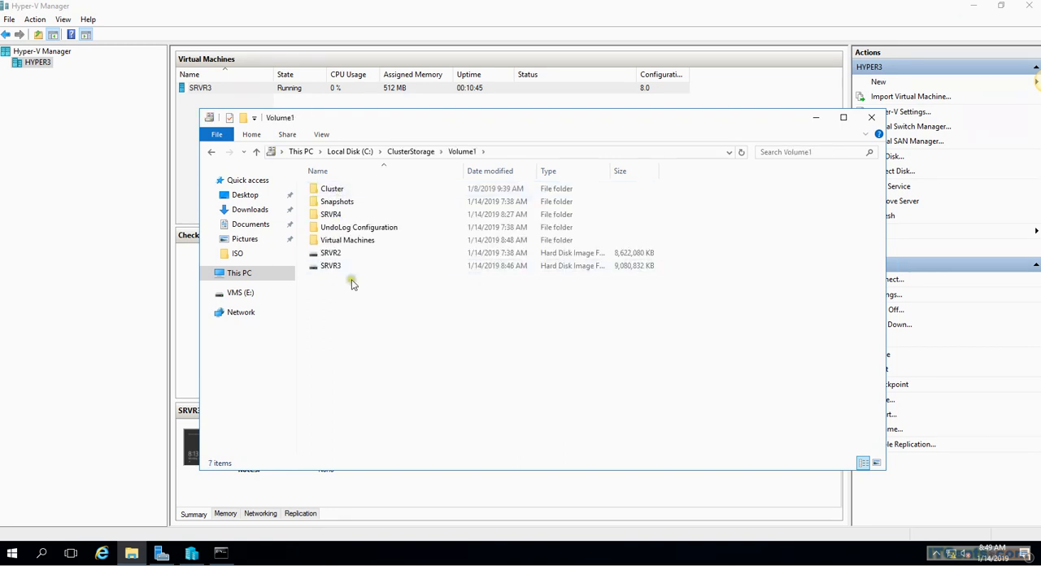
left_click(332, 268)
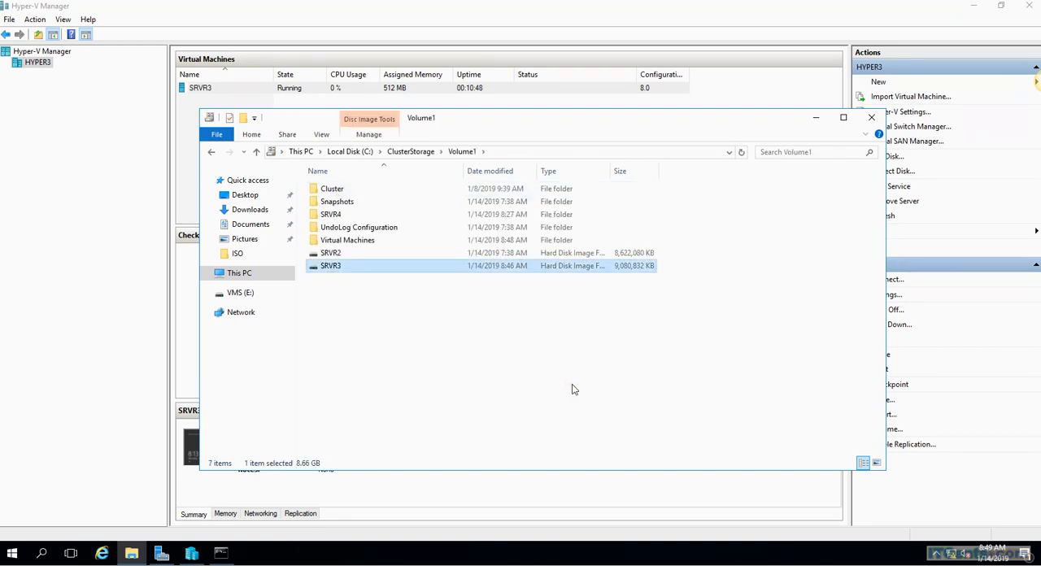
left_click(359, 244)
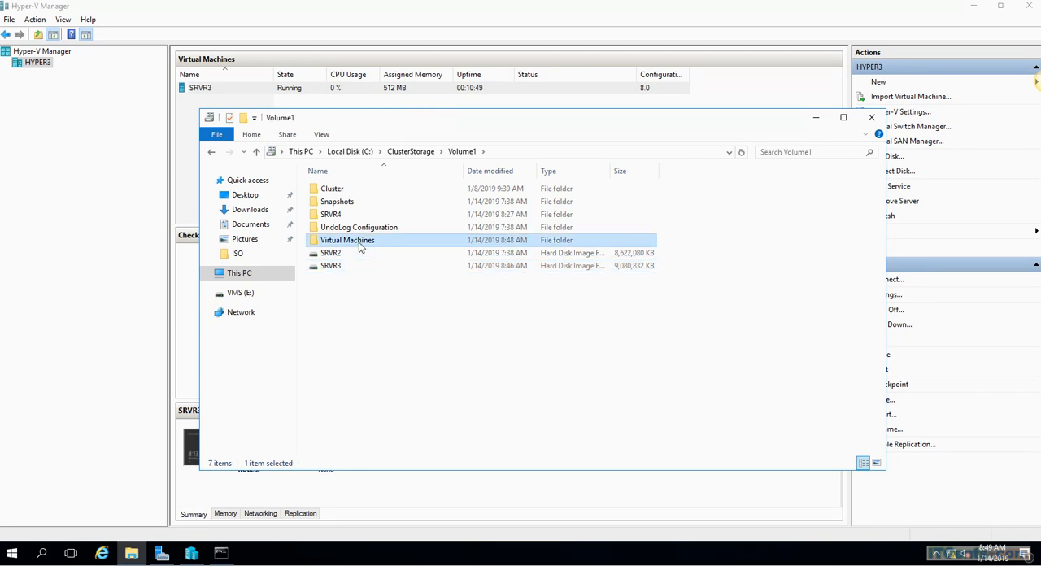
Examine the SRVR3 folder and configuration files in Volume1's Virtual Machines folder, and close the File Explorer window
double_click(360, 242)
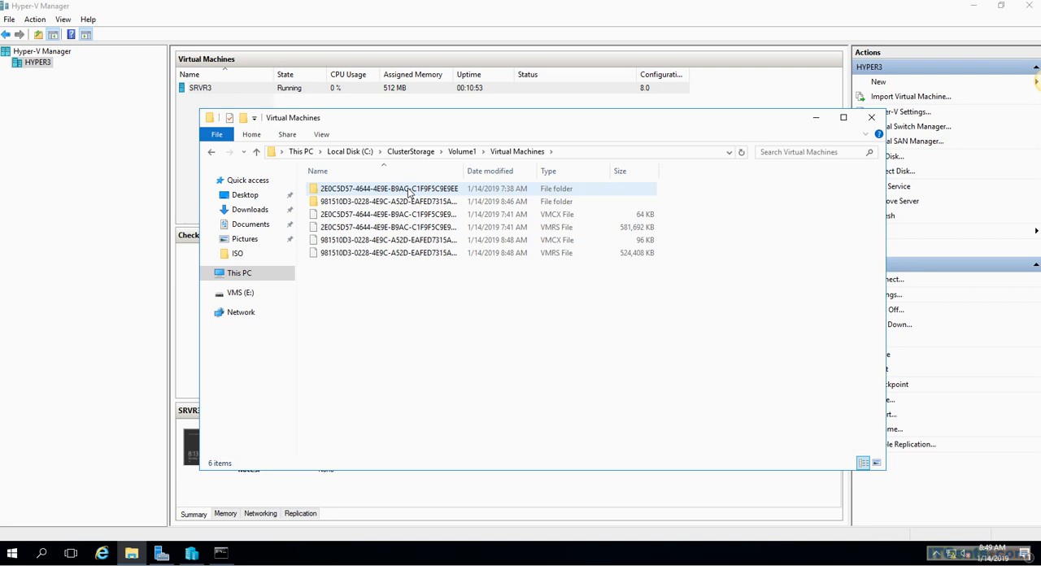
left_click(386, 203)
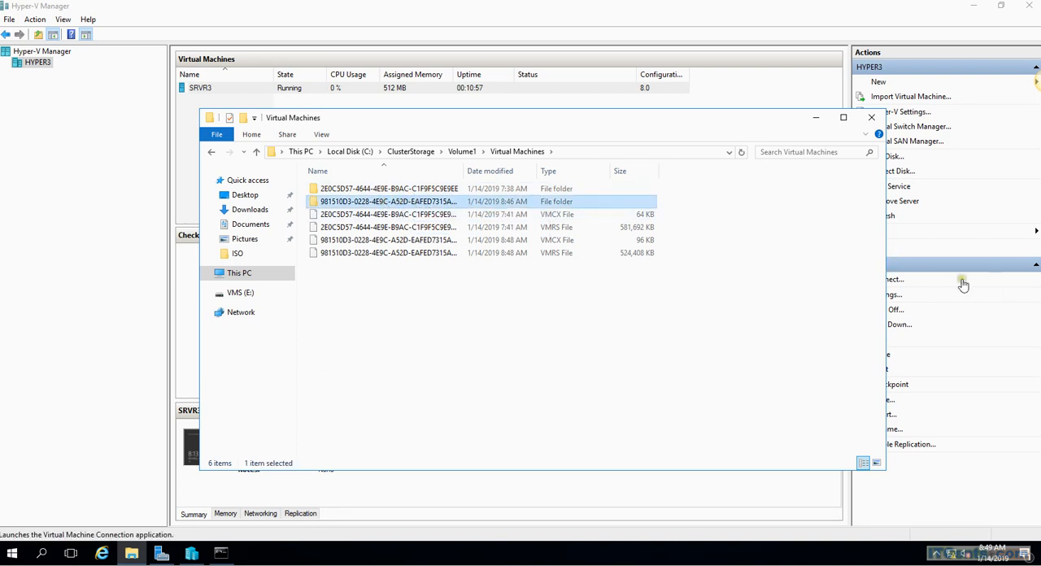
left_click(429, 240)
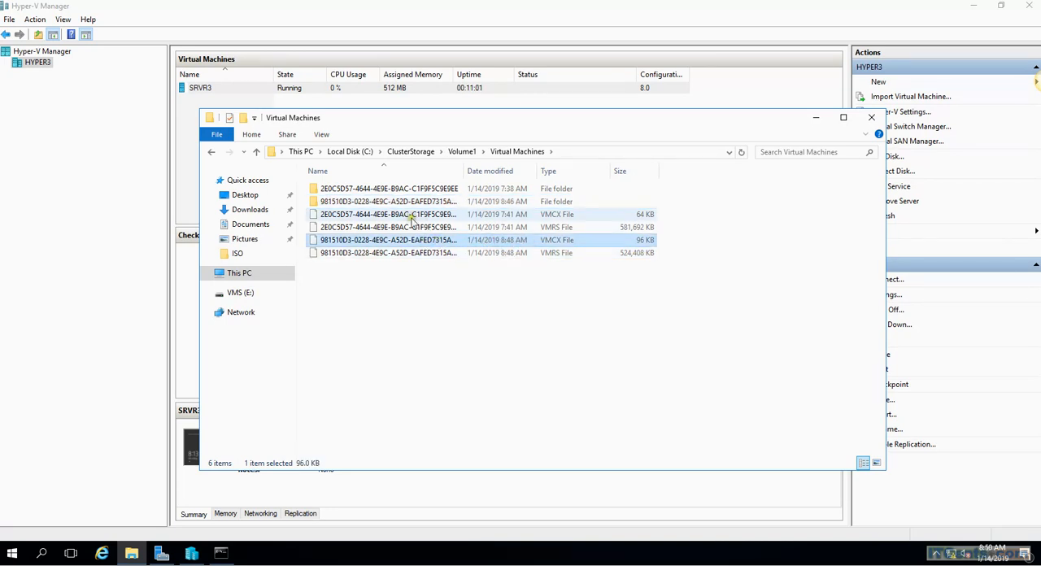
left_click(874, 119)
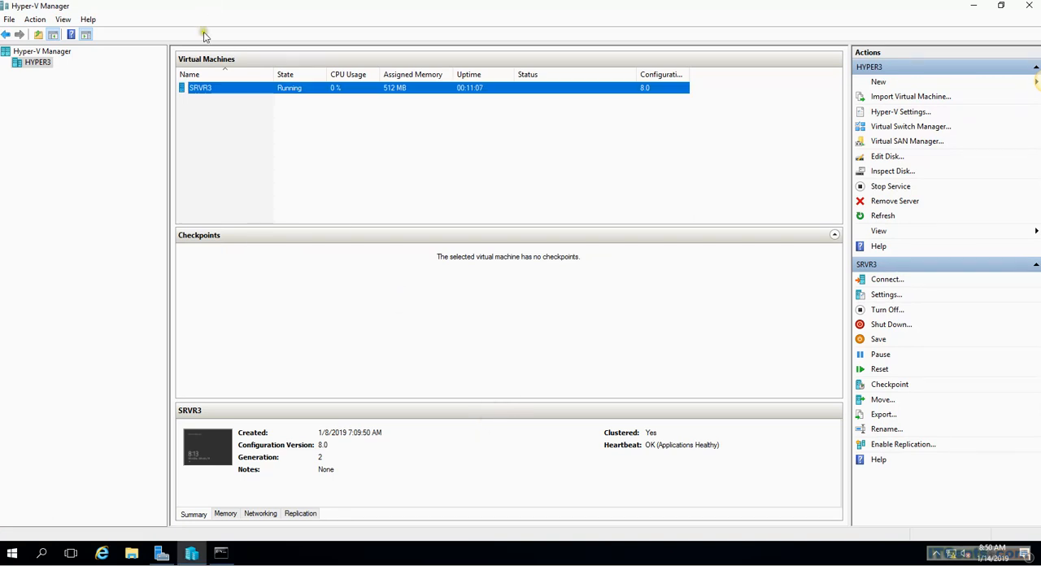
Switch to Failover Cluster Manager and start creating a new virtual machine on cluster node Hyper1
left_click(74, 1)
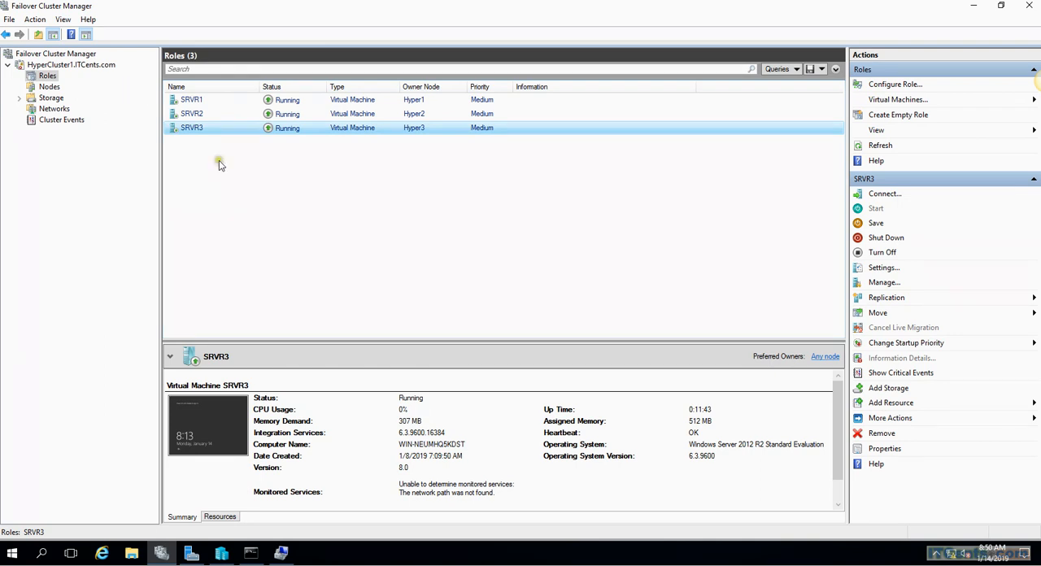
left_click(1033, 100)
left_click(990, 103)
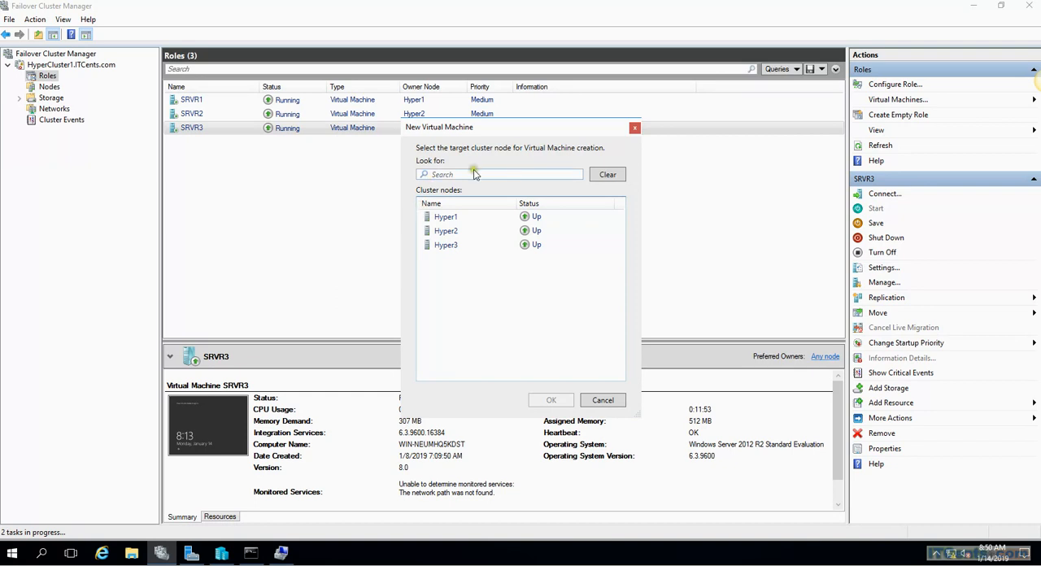
left_click(445, 221)
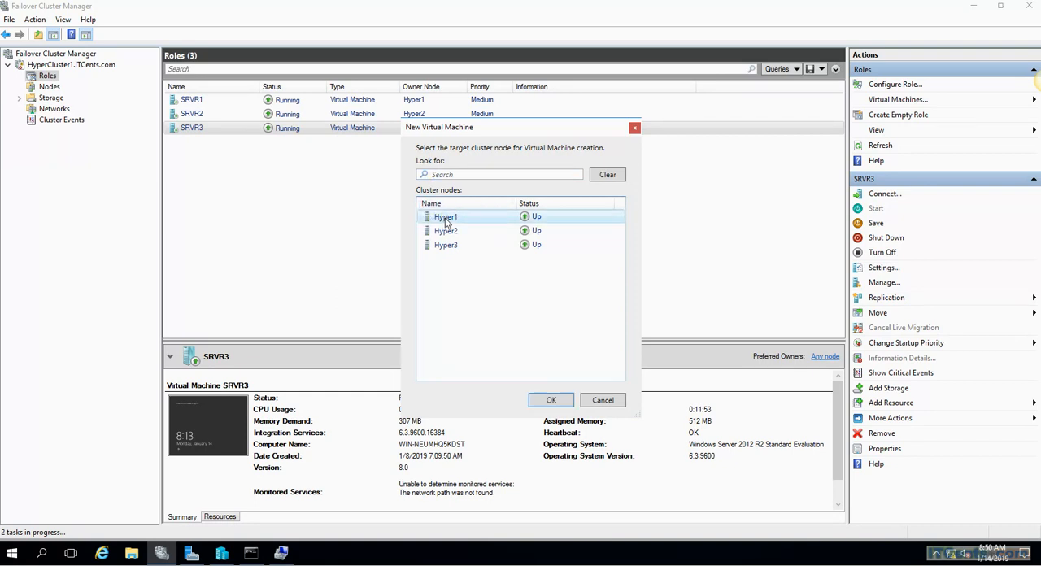
left_click(550, 402)
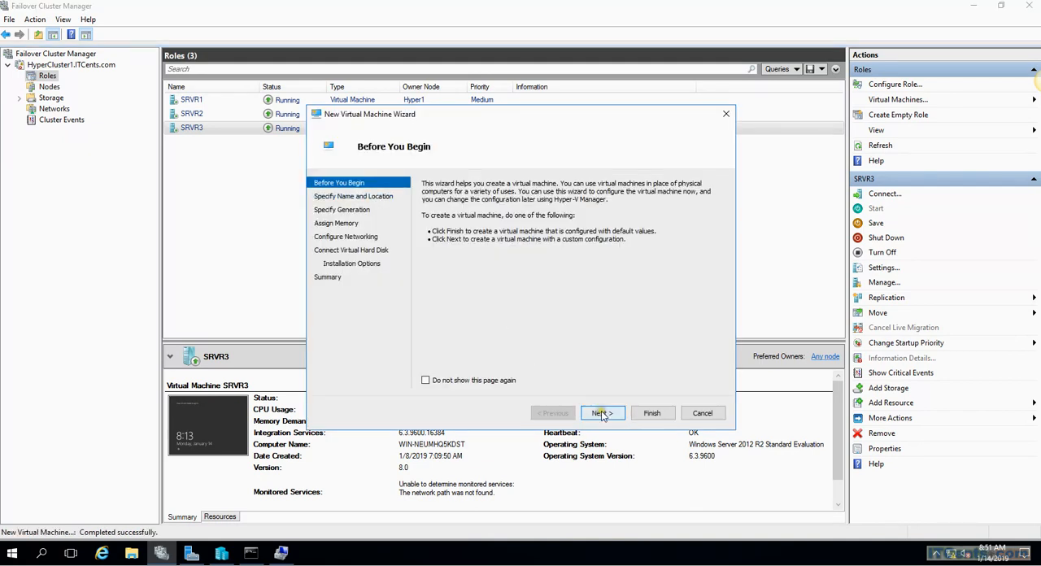
left_click(602, 413)
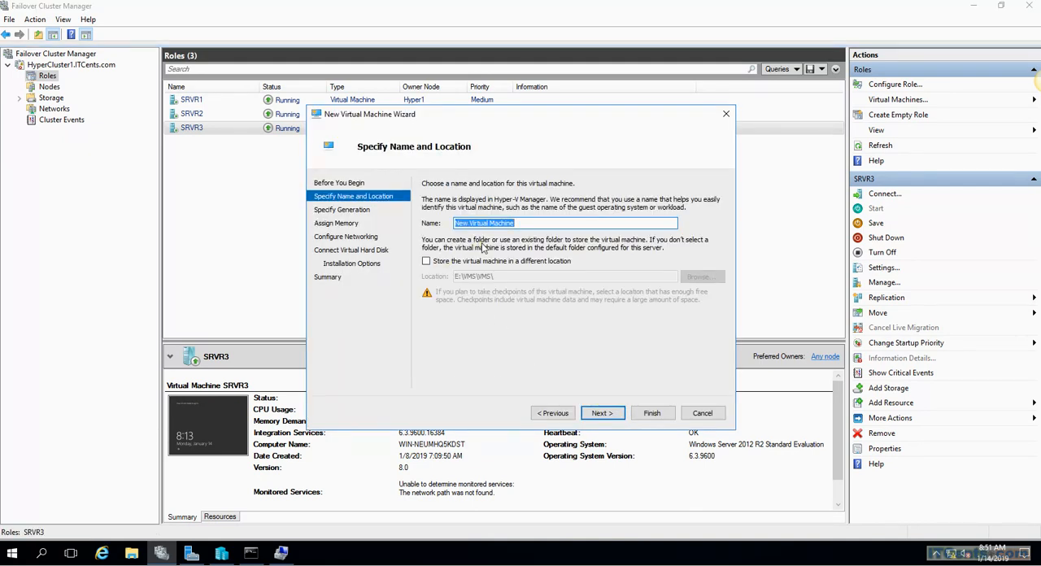
Name the virtual machine SRVR4 and store it in the different location C:\ClusterStorage\Volume1
type("SRVR4")
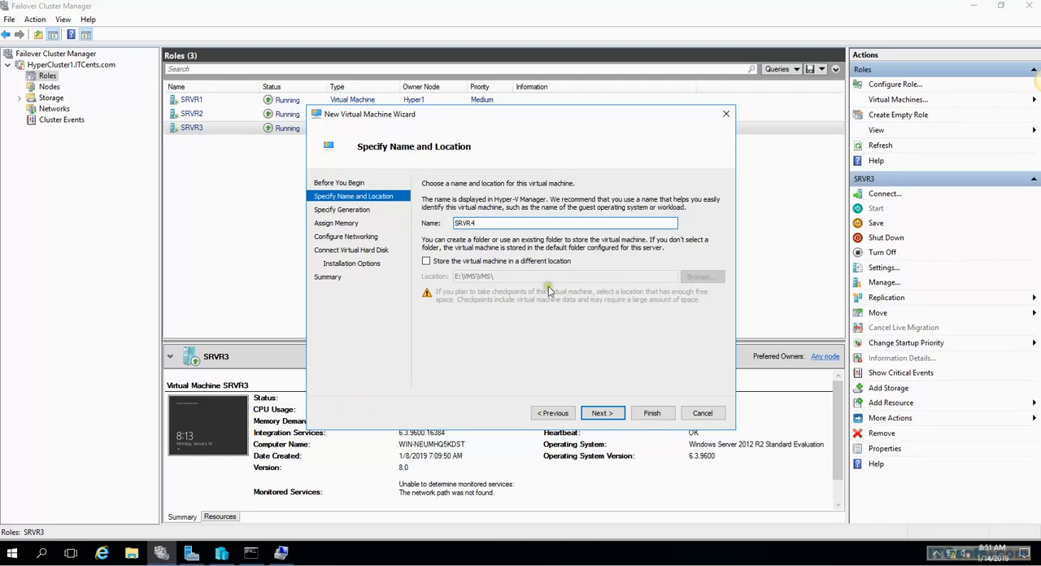
left_click(526, 261)
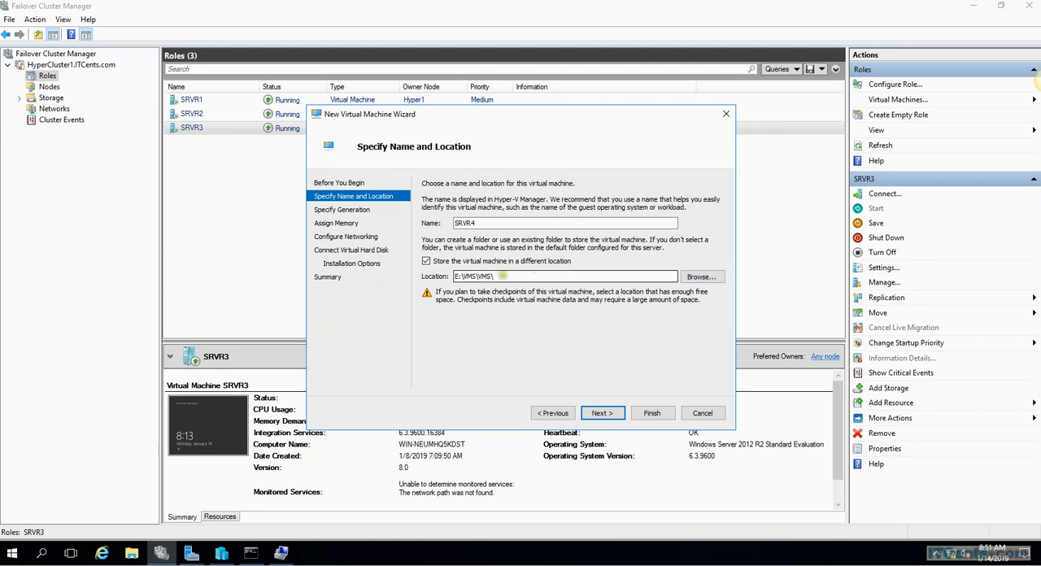
left_click_drag(495, 277, 454, 276)
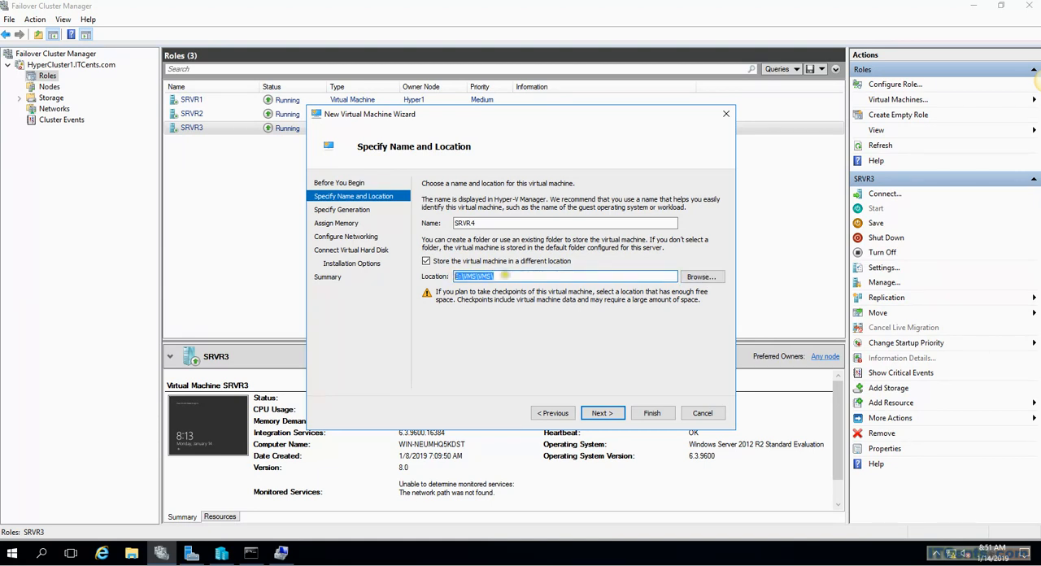
left_click(693, 279)
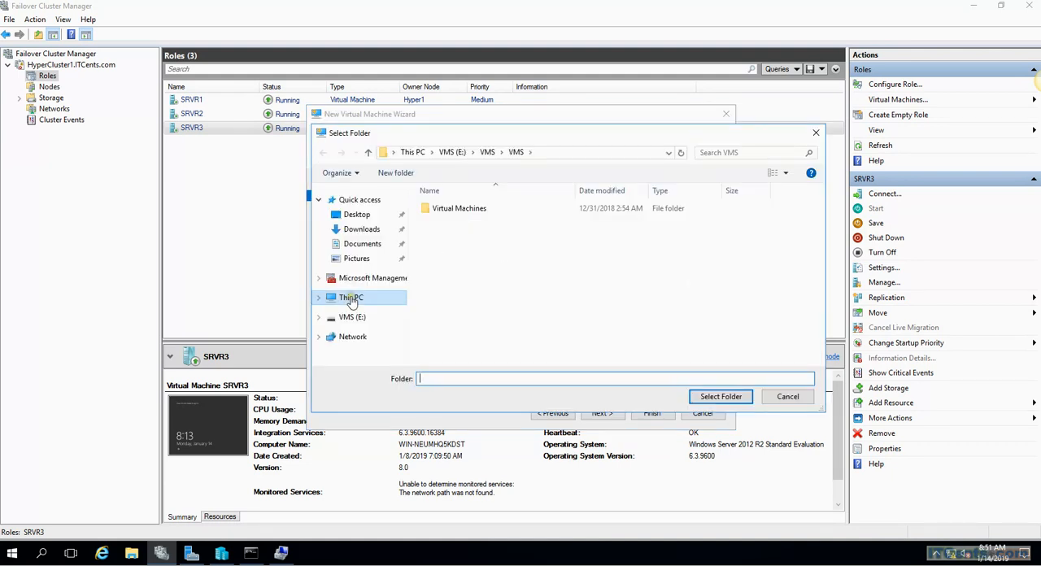
left_click(352, 299)
double_click(488, 334)
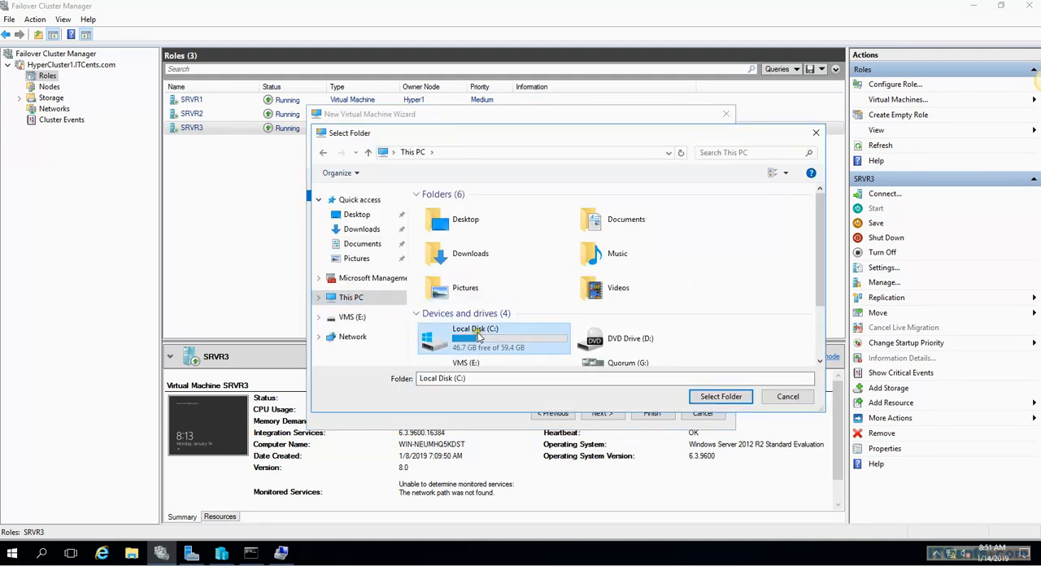
double_click(453, 210)
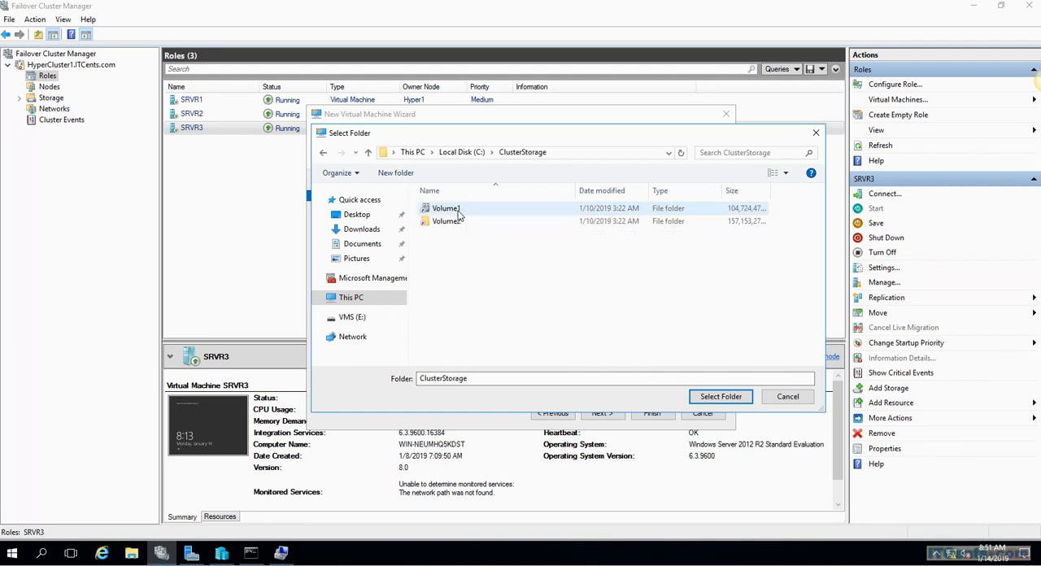
double_click(446, 209)
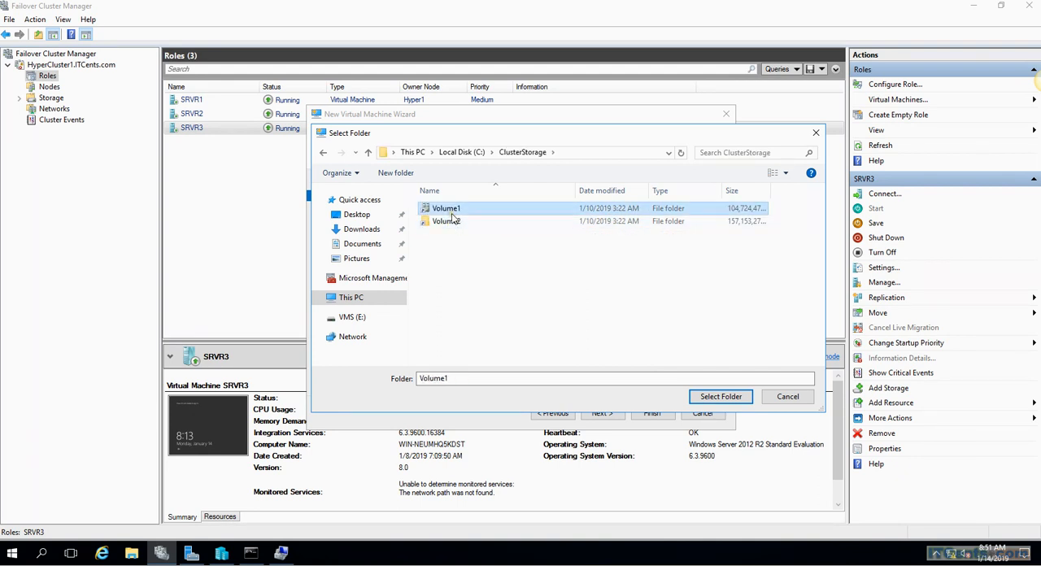
left_click(697, 395)
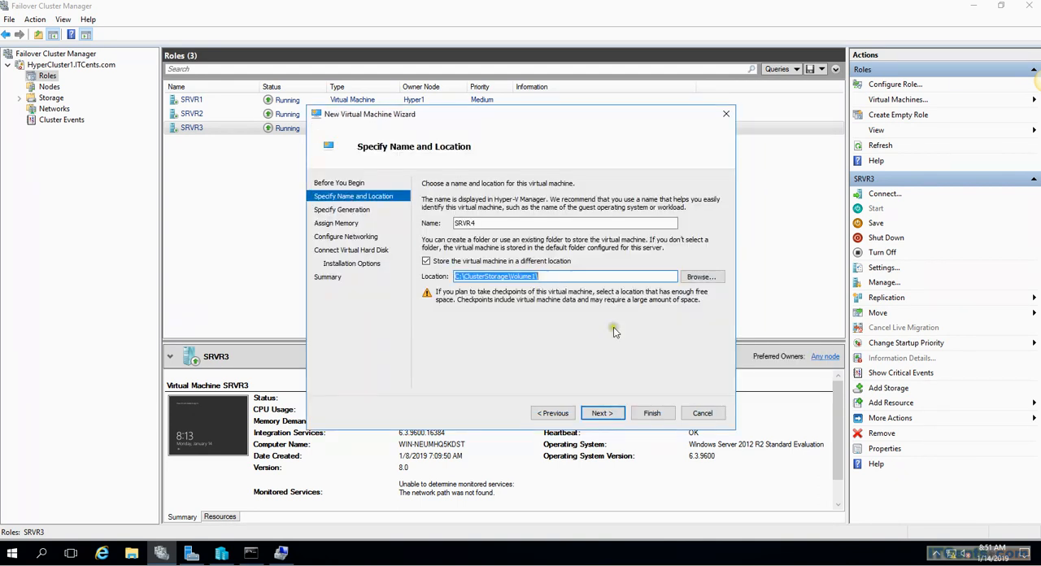
left_click(601, 415)
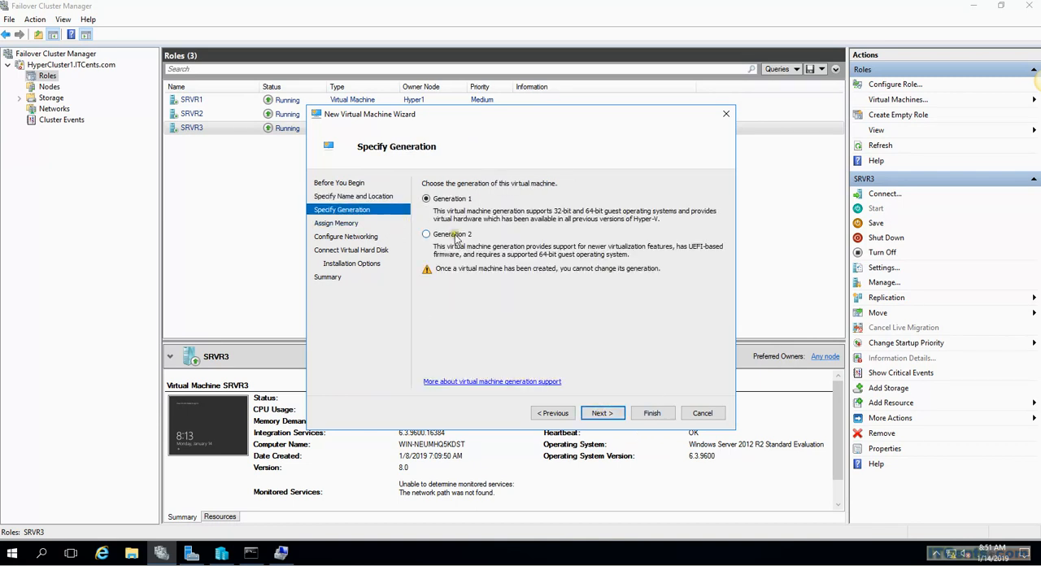
Choose Generation 2, accept the default startup memory and connect the network adapter to Intel(R) 82574L Gigabit Network Connection - Virtual Switch
left_click(454, 236)
left_click(601, 414)
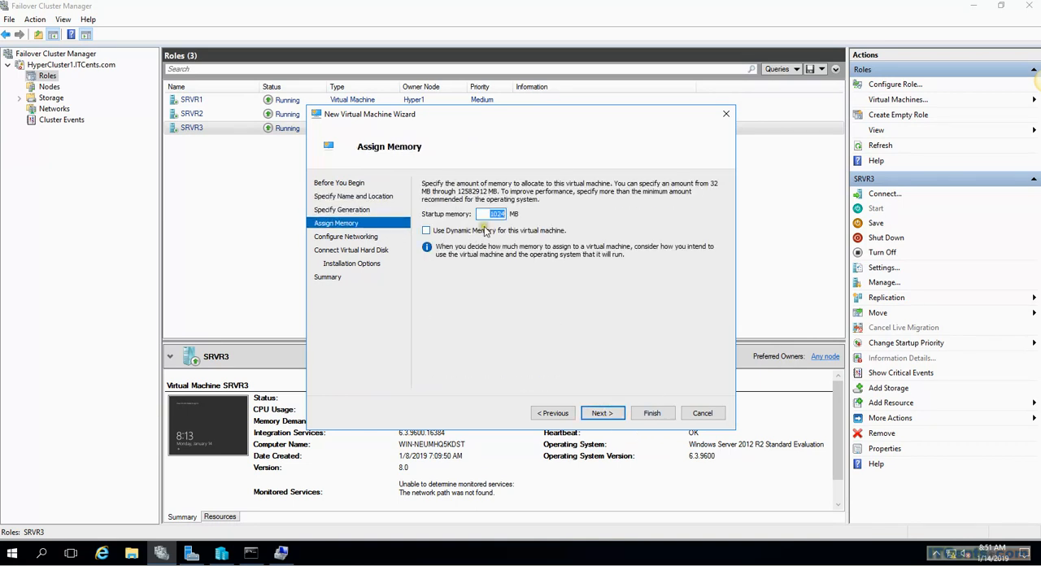
left_click(609, 413)
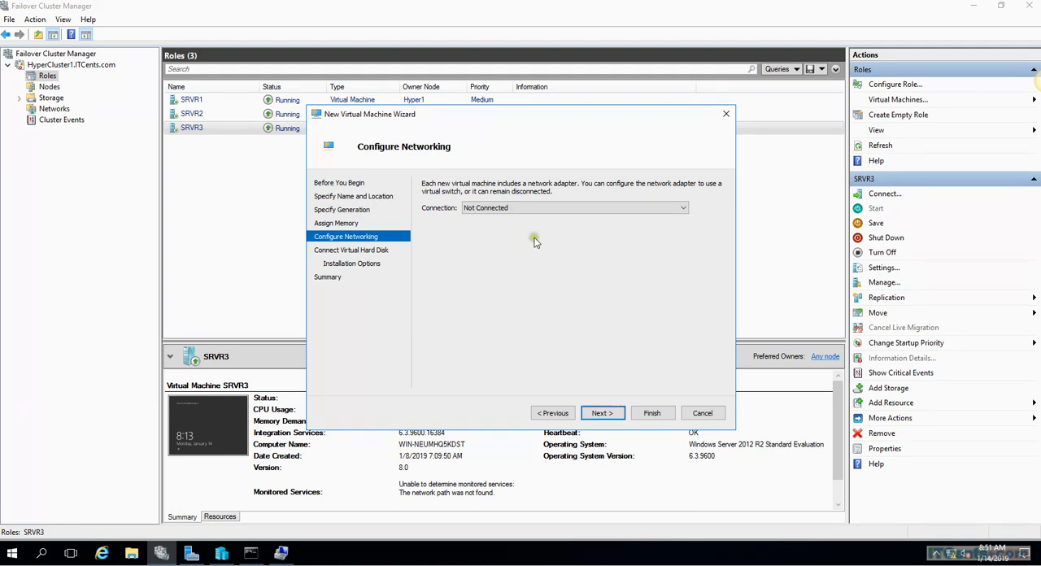
left_click(549, 210)
left_click(520, 225)
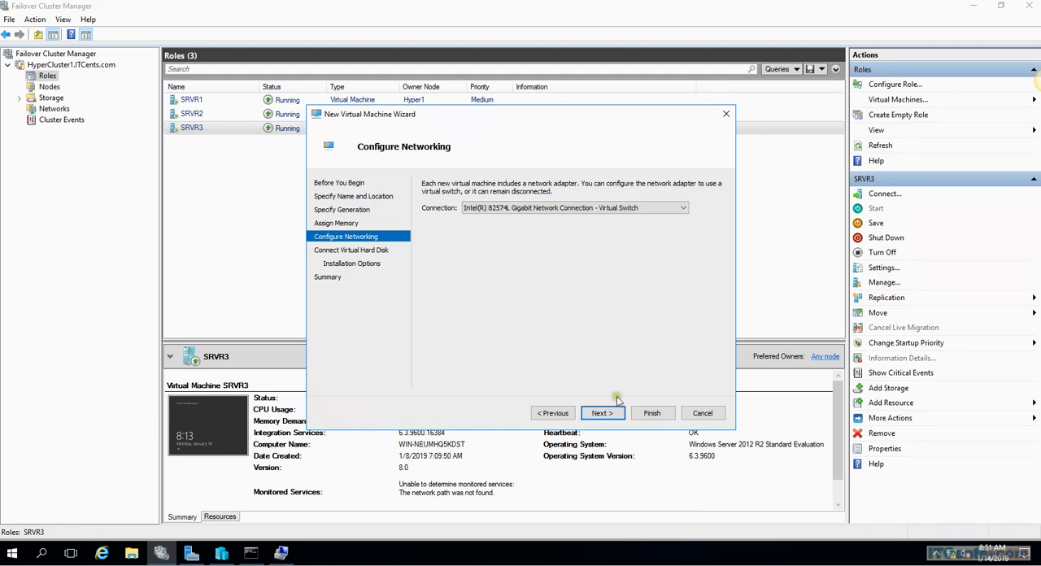
left_click(600, 414)
Set the new virtual hard disk's size to 30 GB and choose E:\ISO\WINDOWS2012R2EVAL.ISO as the bootable installation image
double_click(497, 270)
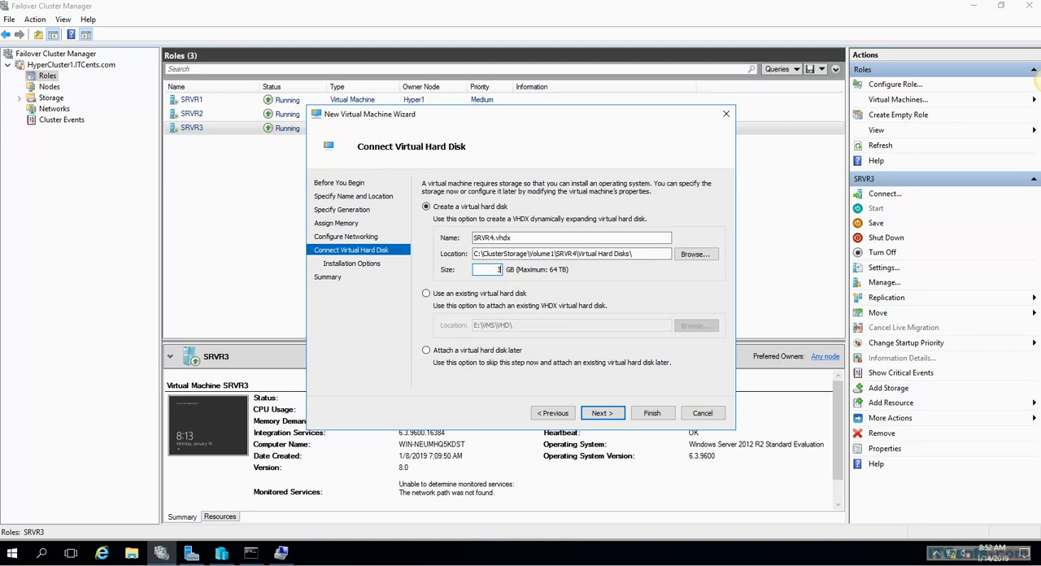
left_click(601, 413)
left_click(447, 226)
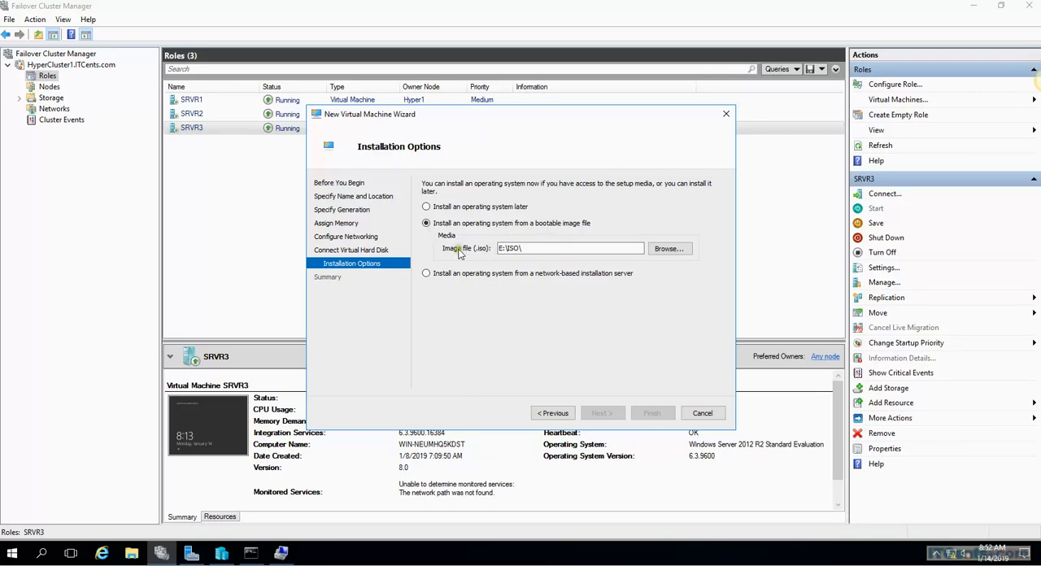
left_click(670, 249)
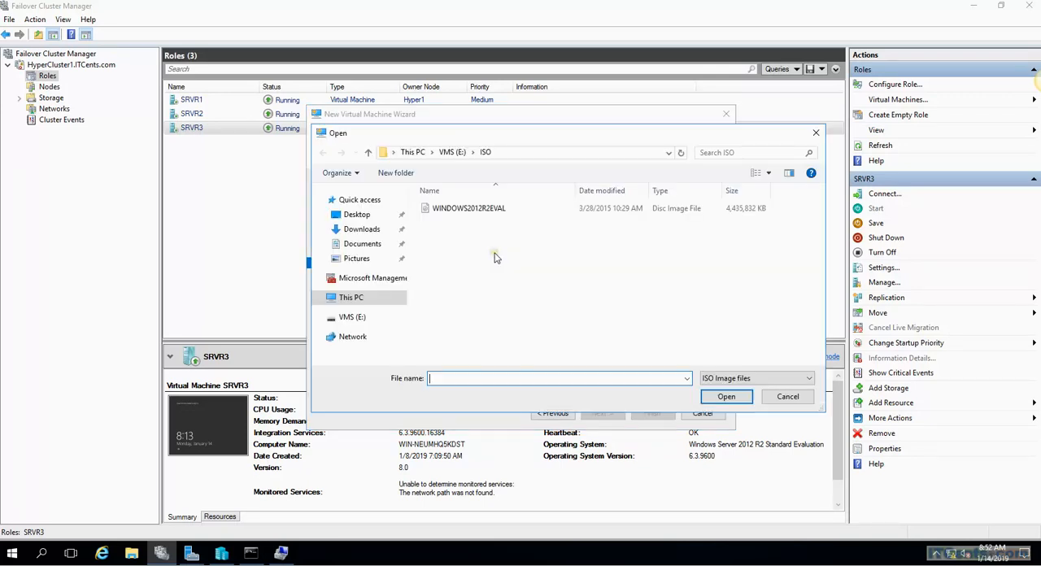
left_click(472, 208)
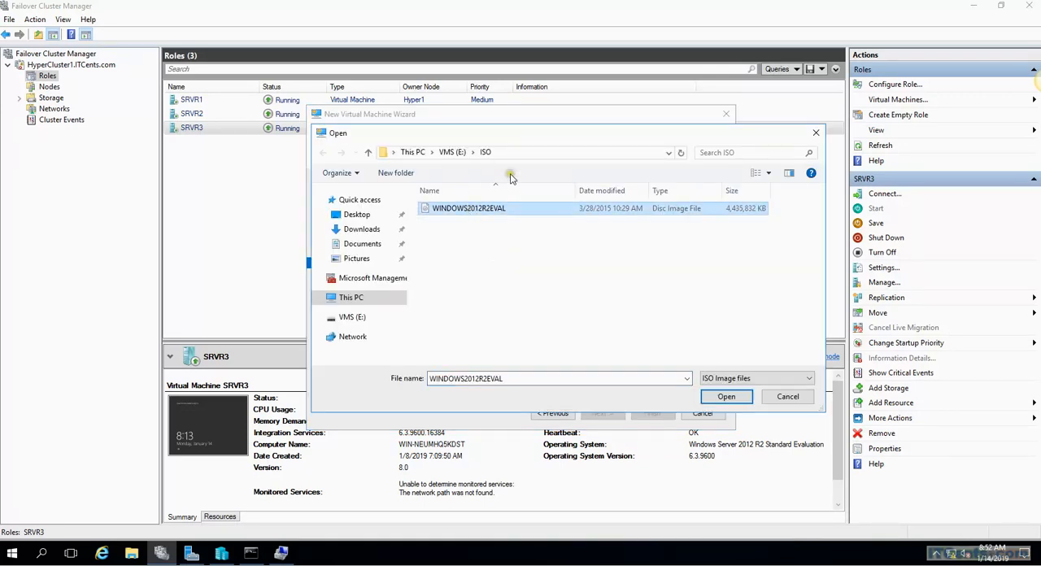
left_click(726, 396)
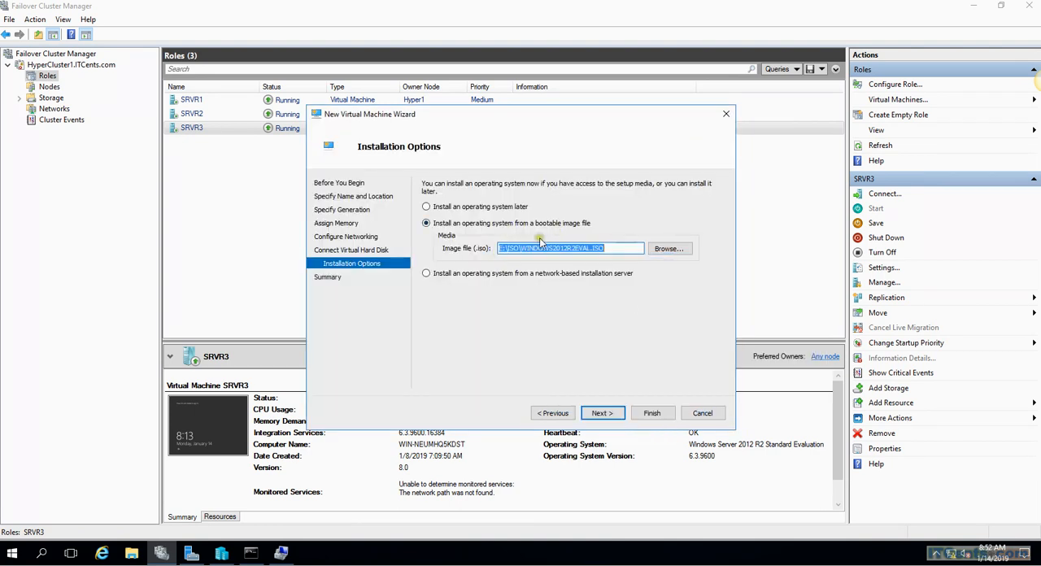
Try to create the virtual machine SRVR4 with its virtual hard disk on Volume1
left_click(602, 414)
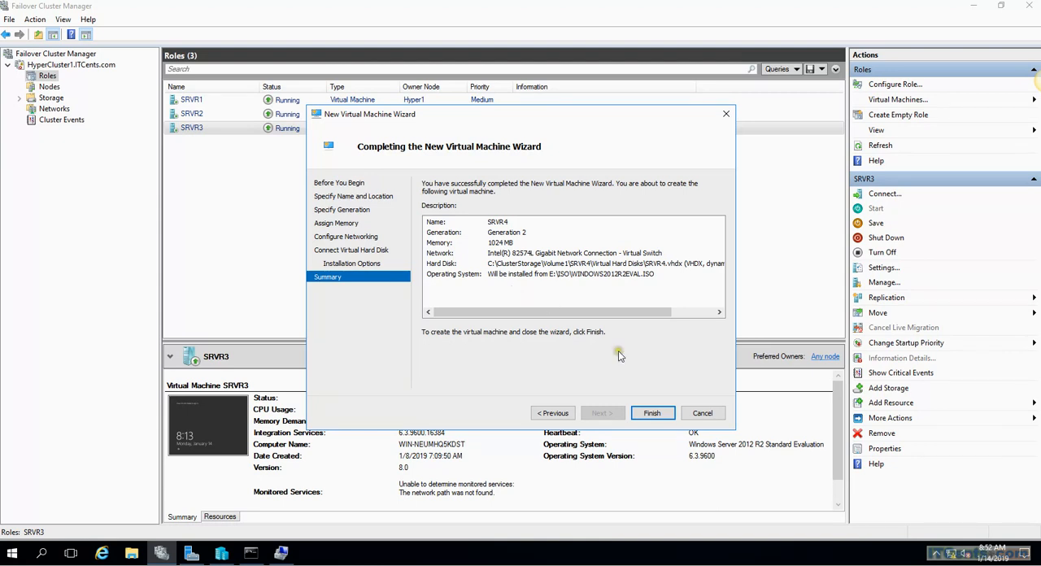
left_click(653, 415)
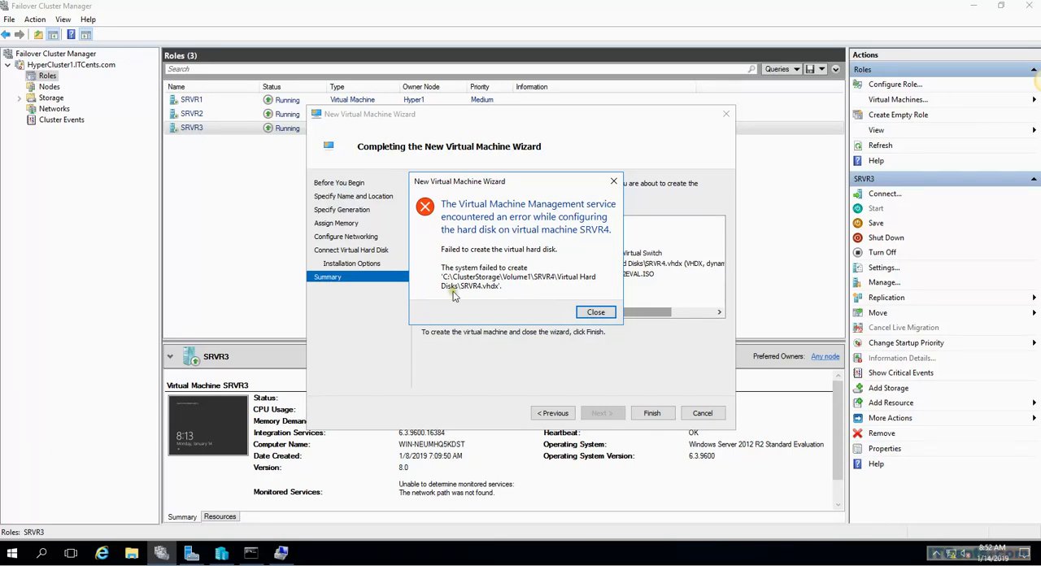
left_click(596, 314)
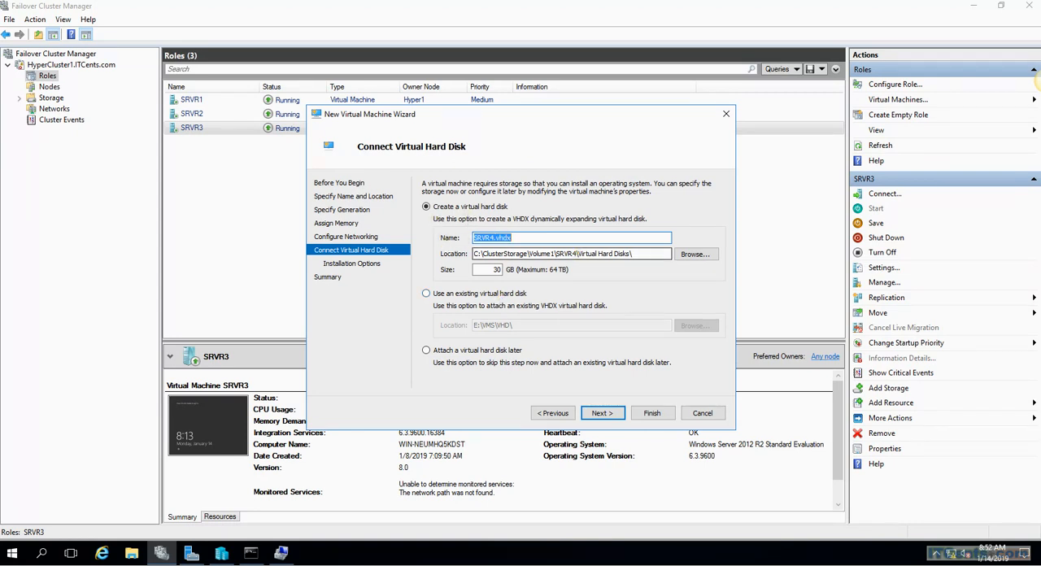
Change the location of the virtual hard disk SRVR4.vhdx to C:\ClusterStorage\Volume2
left_click(695, 254)
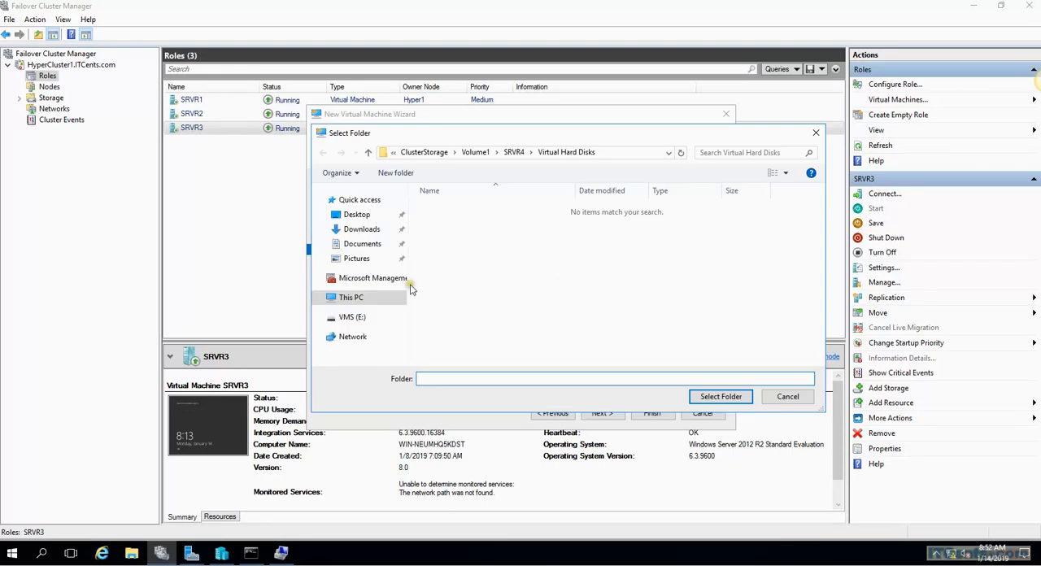
left_click(363, 316)
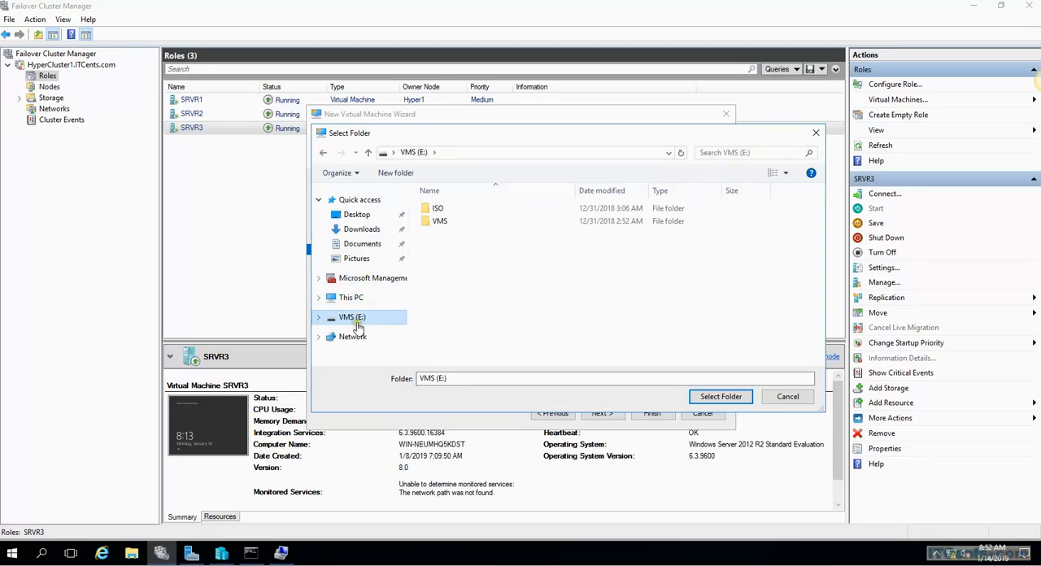
left_click(351, 299)
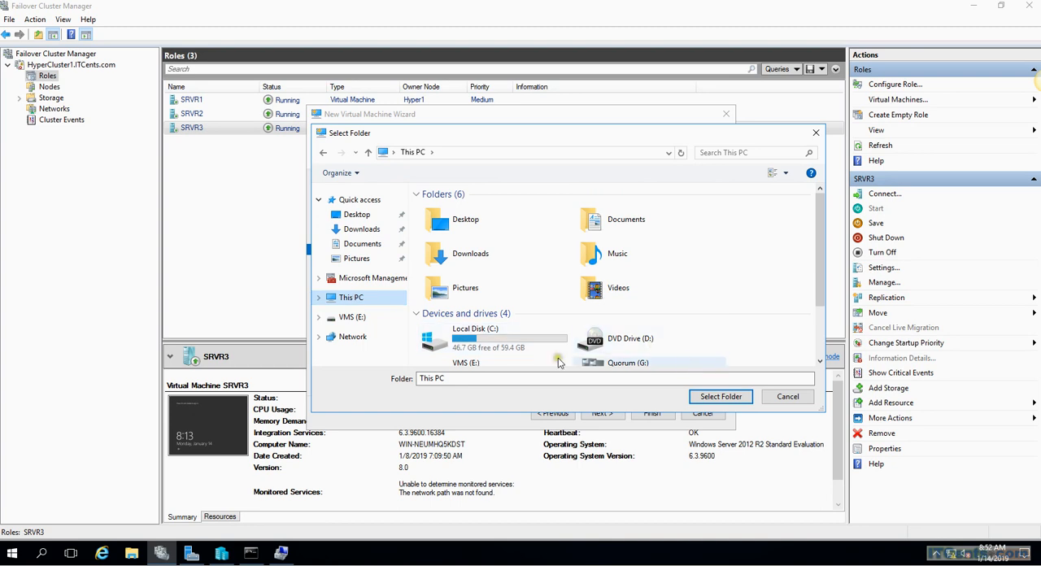
scroll(739, 347, "down", 2)
double_click(471, 264)
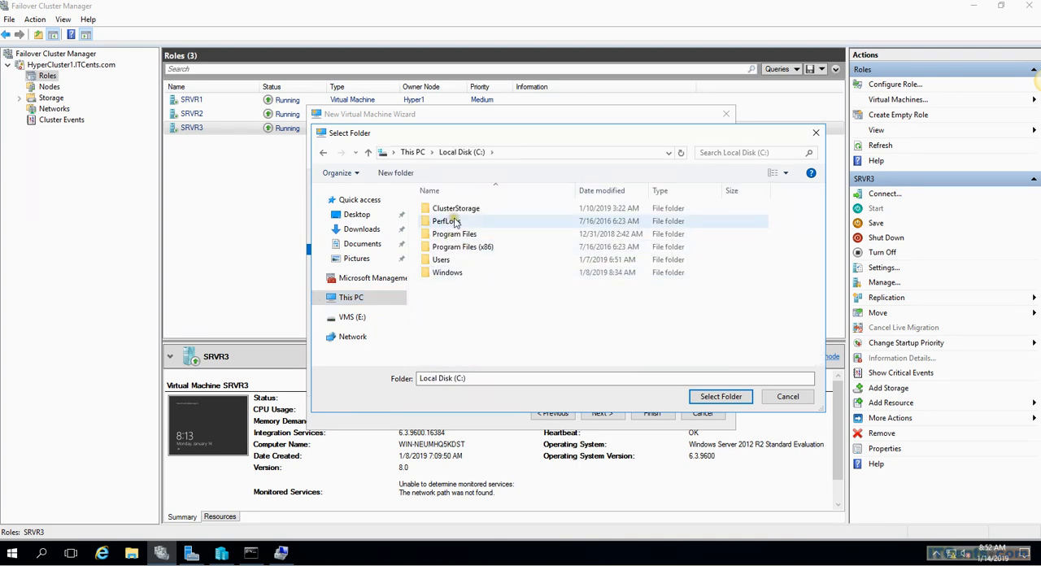
double_click(452, 210)
double_click(456, 224)
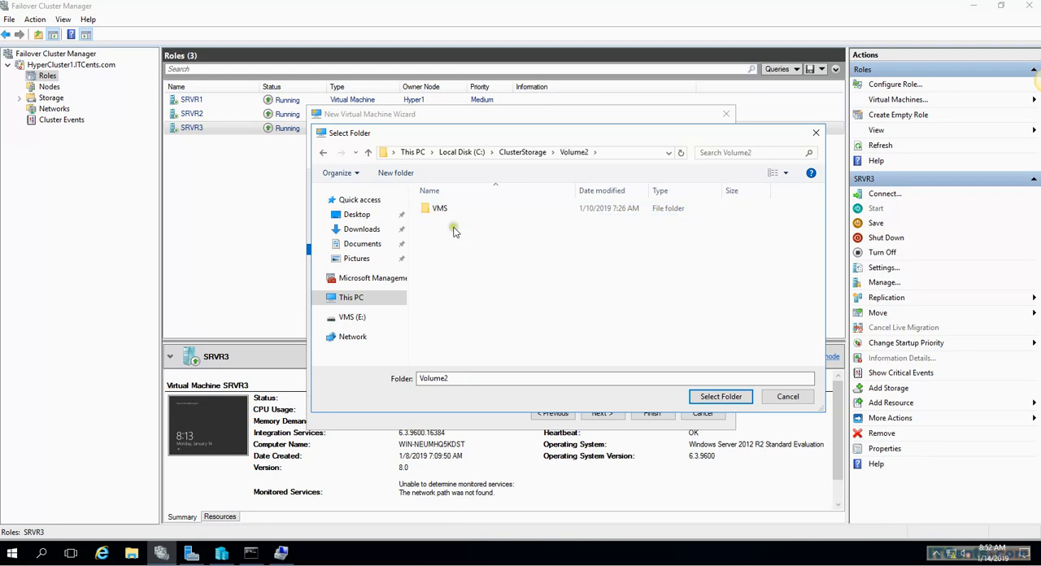
left_click(704, 398)
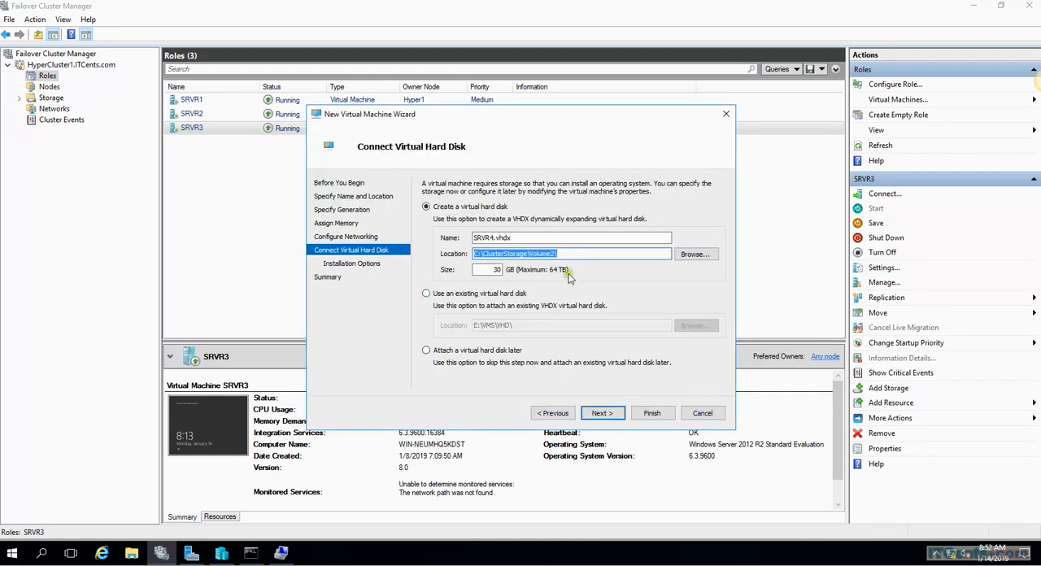
Keep the chosen installation image, create the virtual machine SRVR4, and read through its high availability summary before closing it
left_click(600, 413)
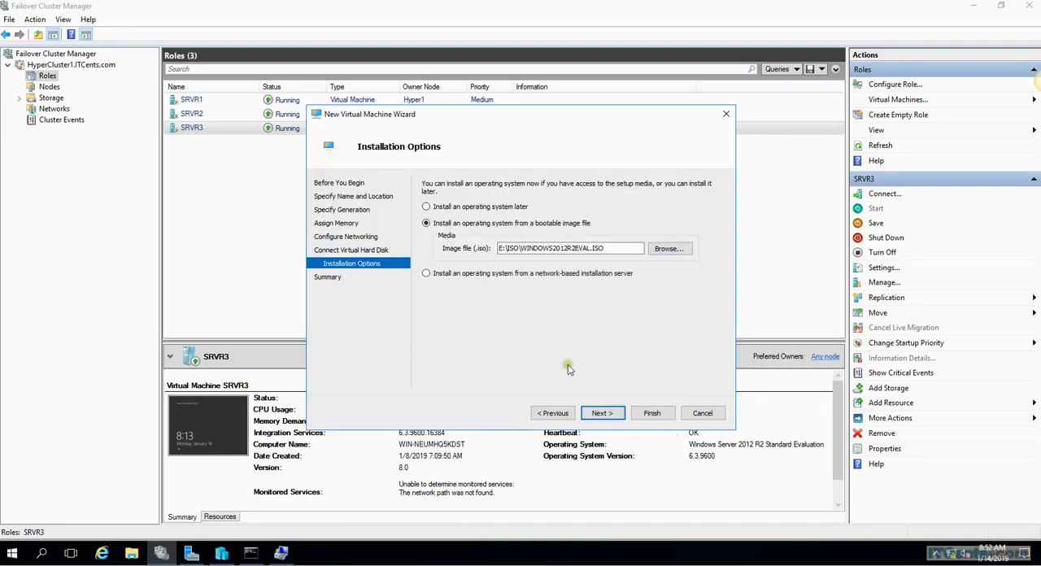
left_click(602, 414)
left_click(651, 413)
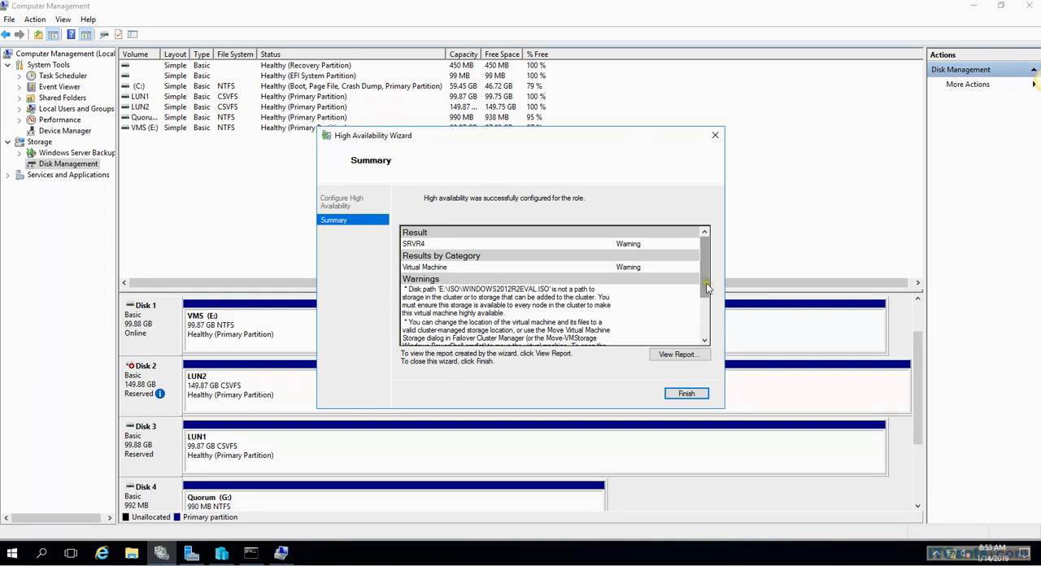
left_click_drag(707, 286, 708, 342)
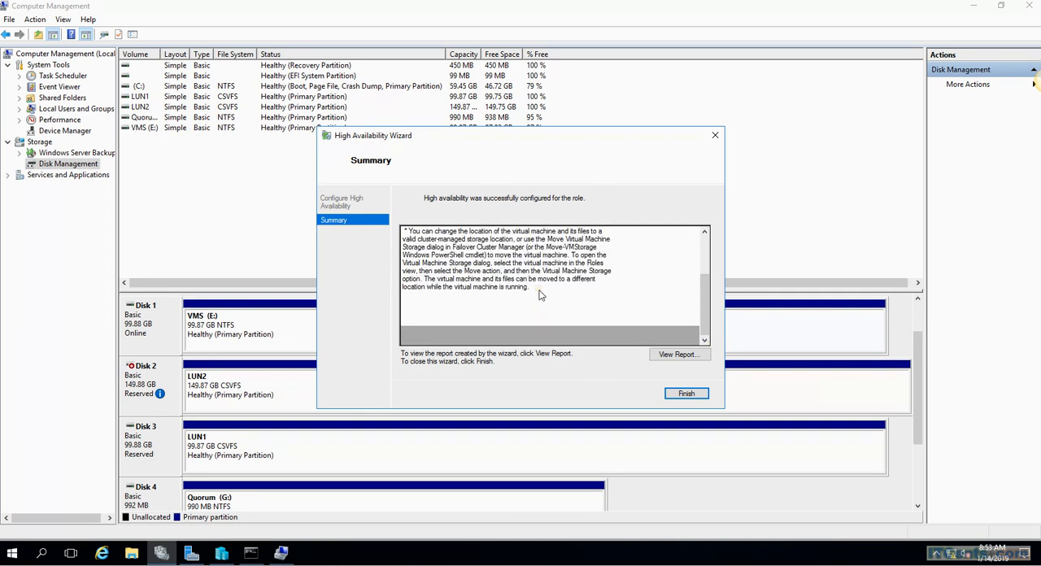
left_click(686, 395)
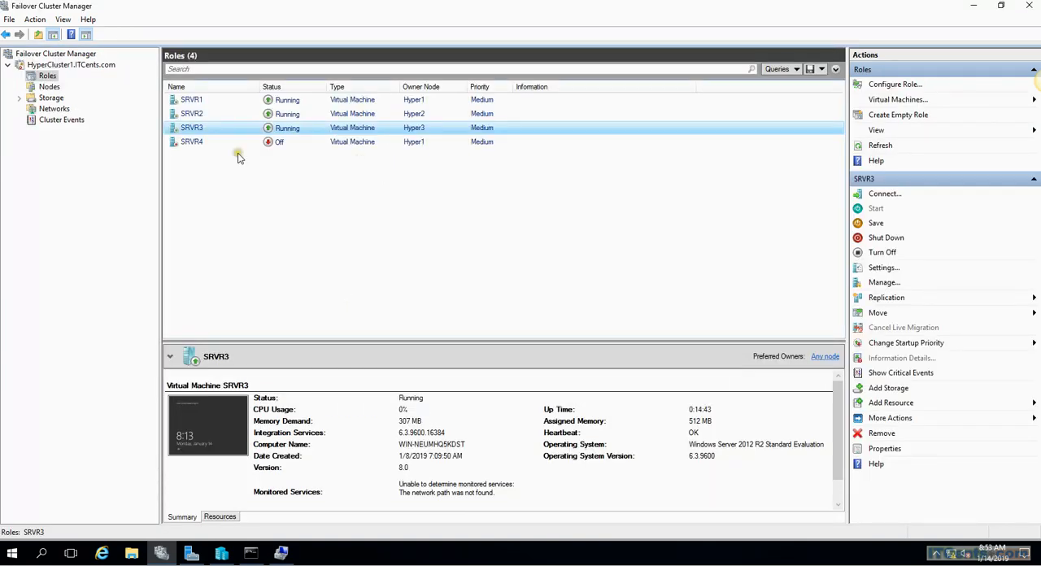
Start the SRVR4 virtual machine and open a console connection to it
right_click(193, 145)
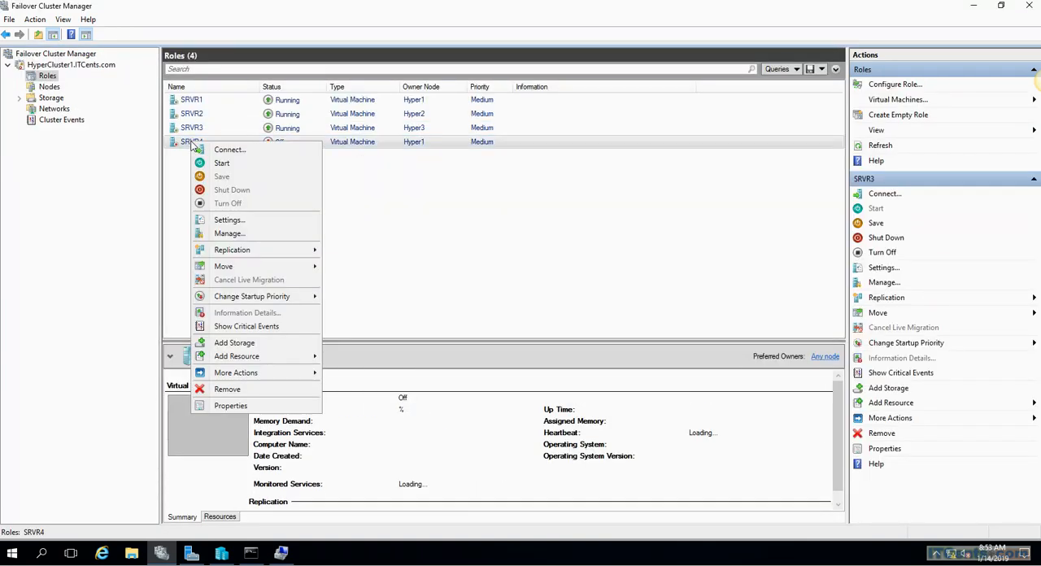
left_click(222, 164)
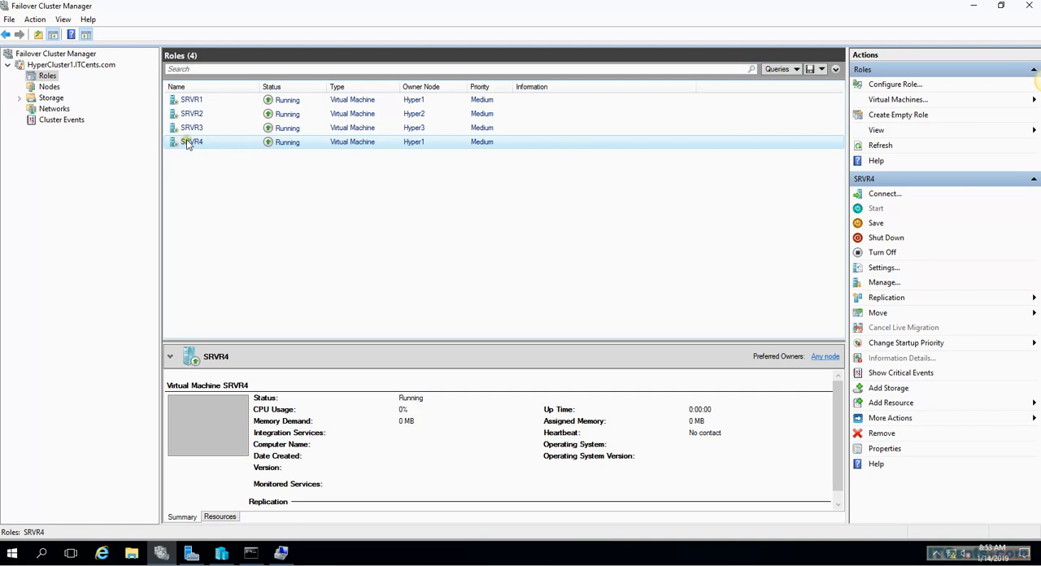
right_click(198, 143)
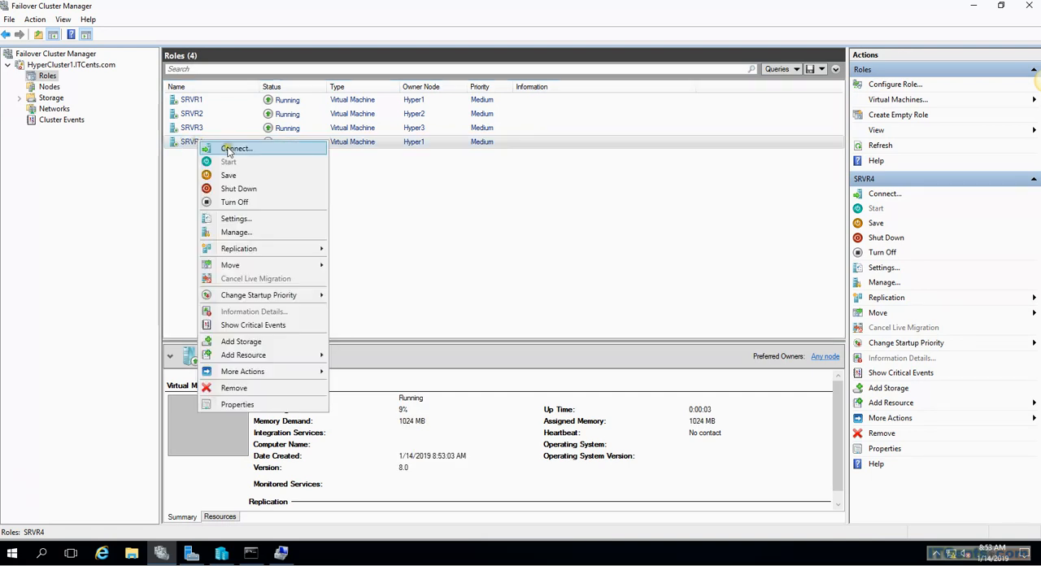
left_click(236, 148)
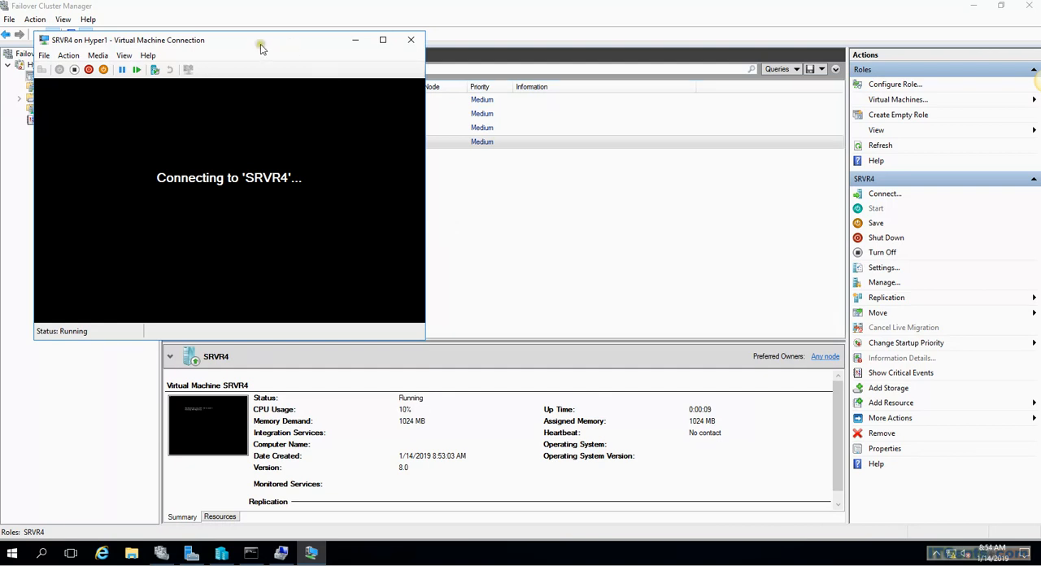
left_click_drag(260, 43, 451, 135)
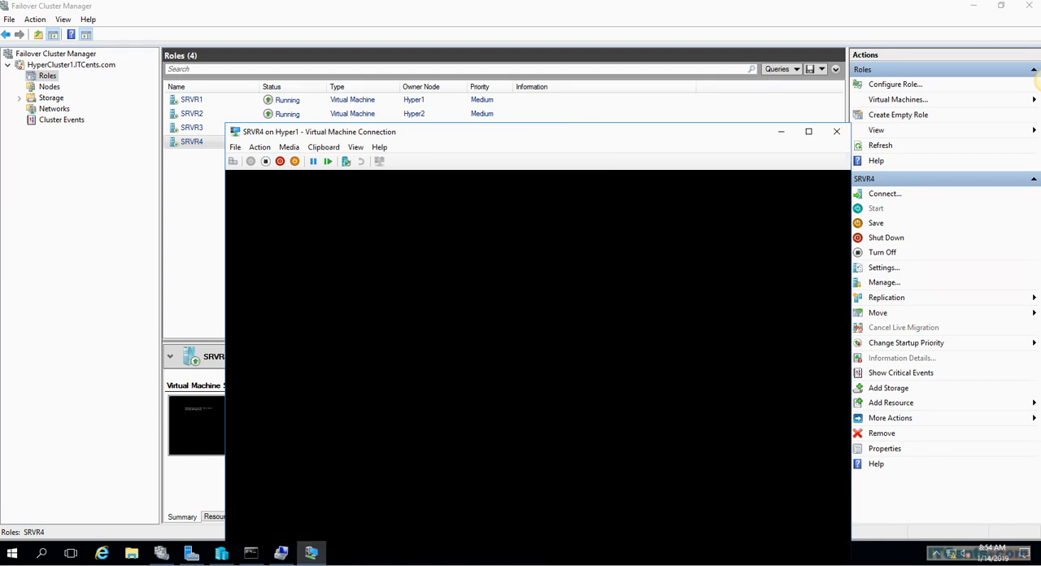
Restart SRVR4 from its console, boot it from the installation DVD, and minimize the console window
left_click(257, 149)
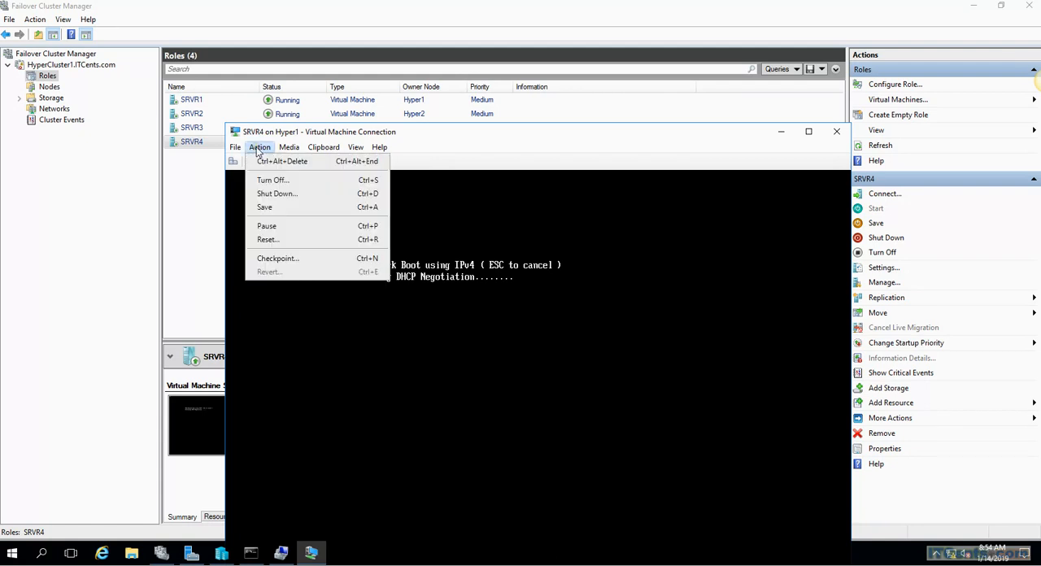
left_click(260, 162)
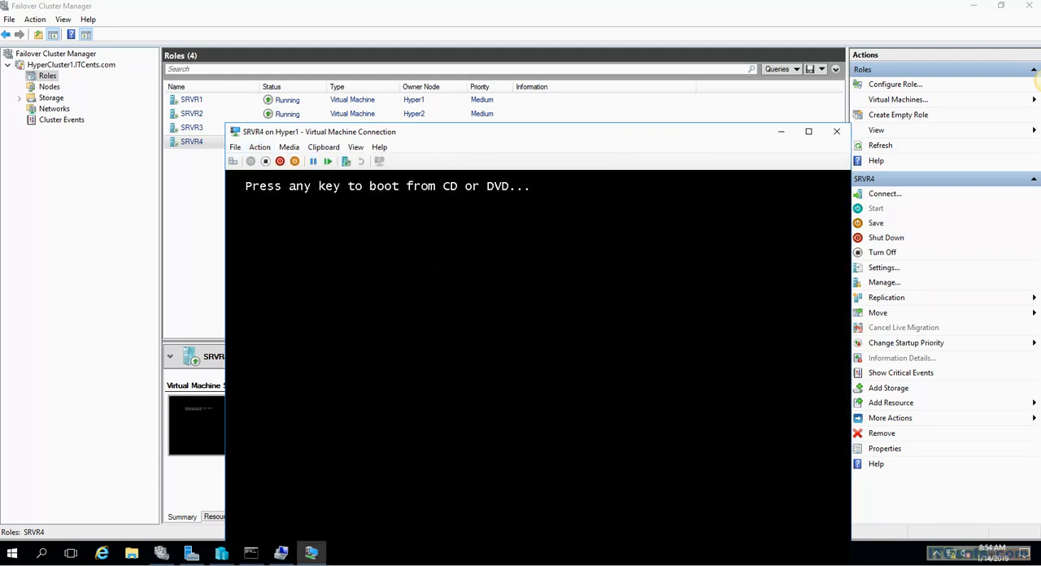
key("Return")
left_click_drag(509, 132, 442, 9)
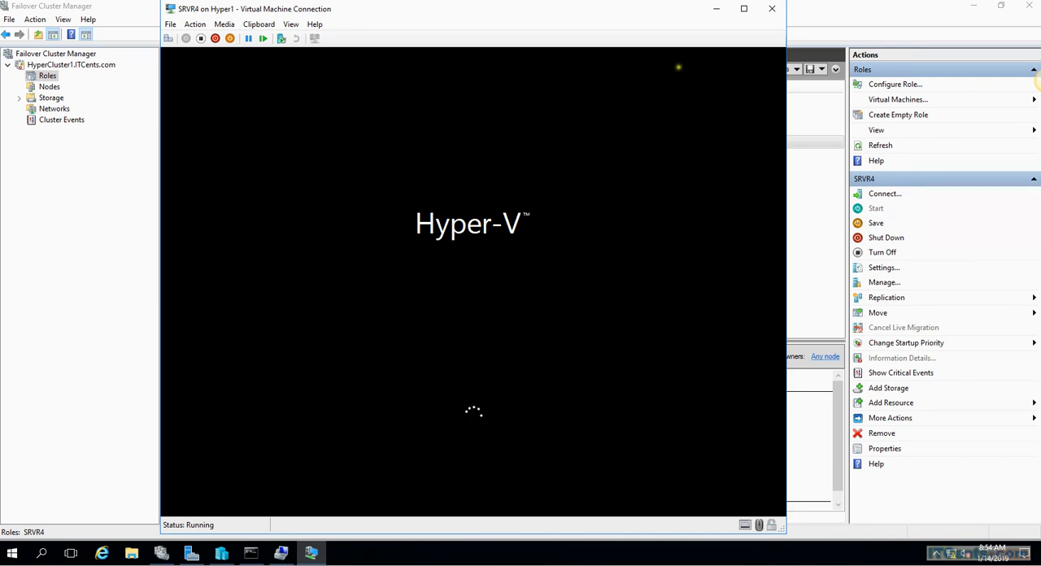
left_click(718, 13)
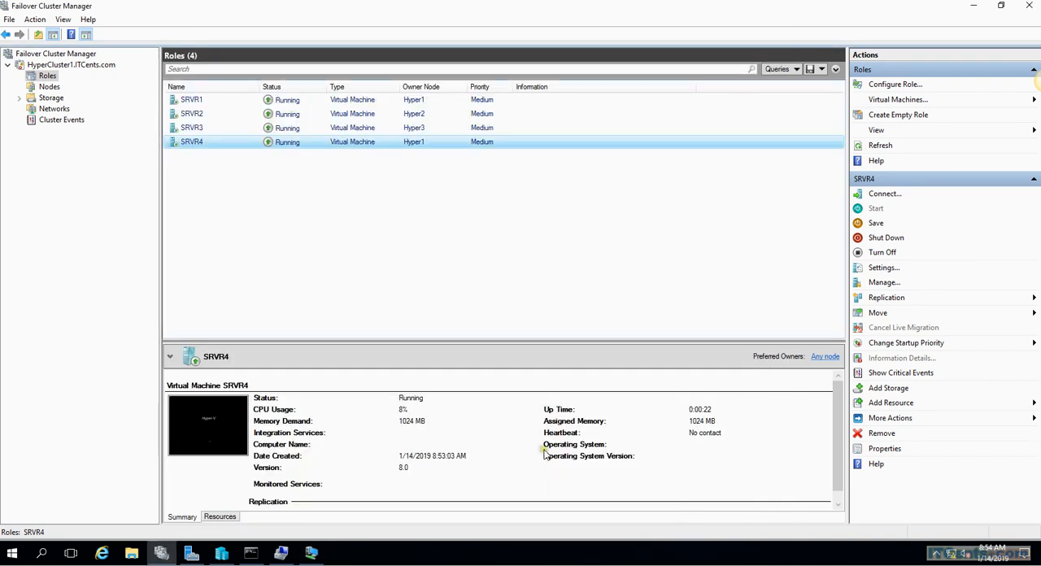
Examine SRVR4's settings for the virtual hard disk path, Smart Paging file location and machine name, without changing them
right_click(204, 144)
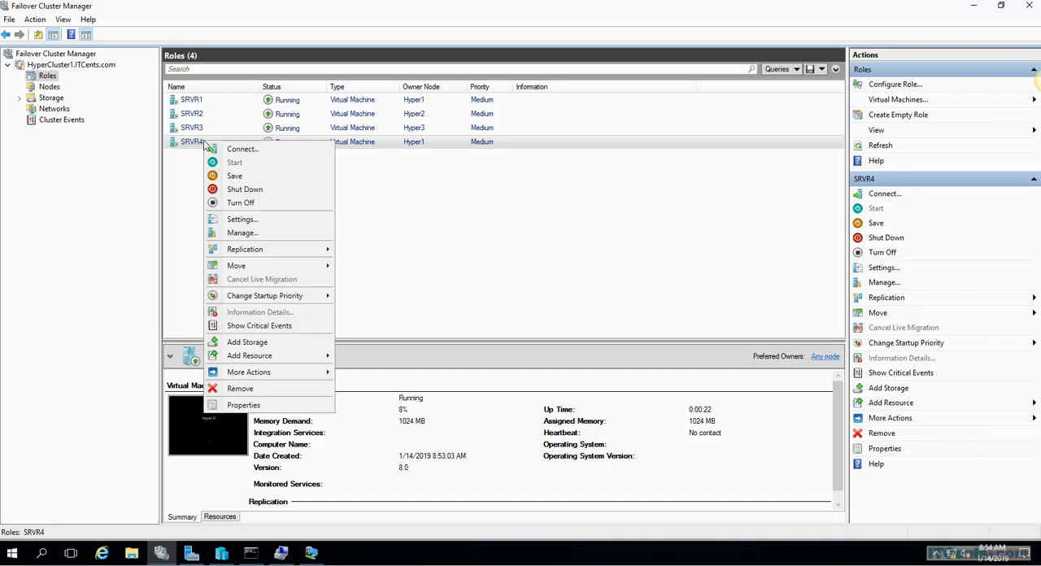
left_click(244, 219)
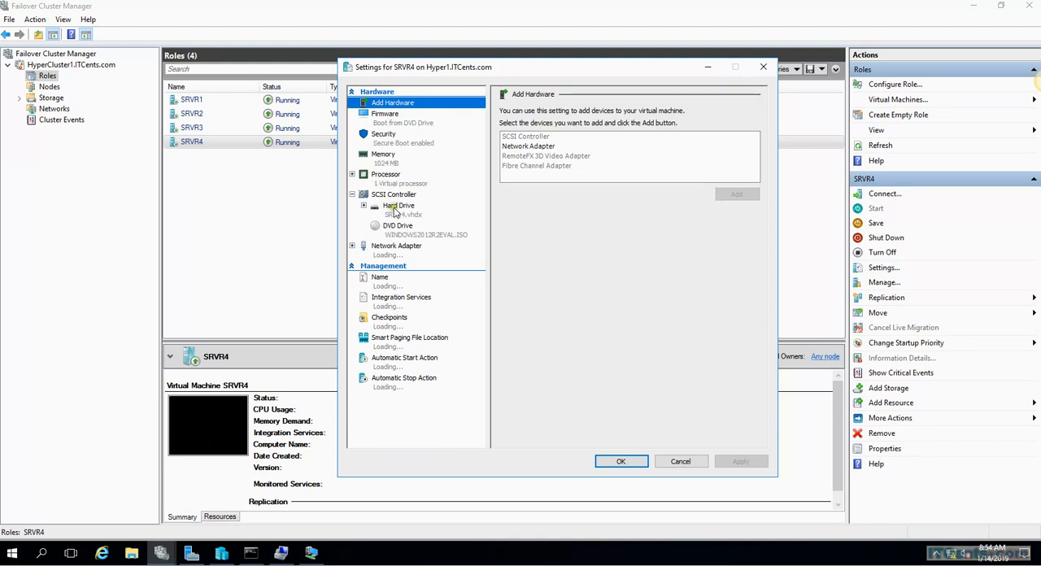
left_click(397, 206)
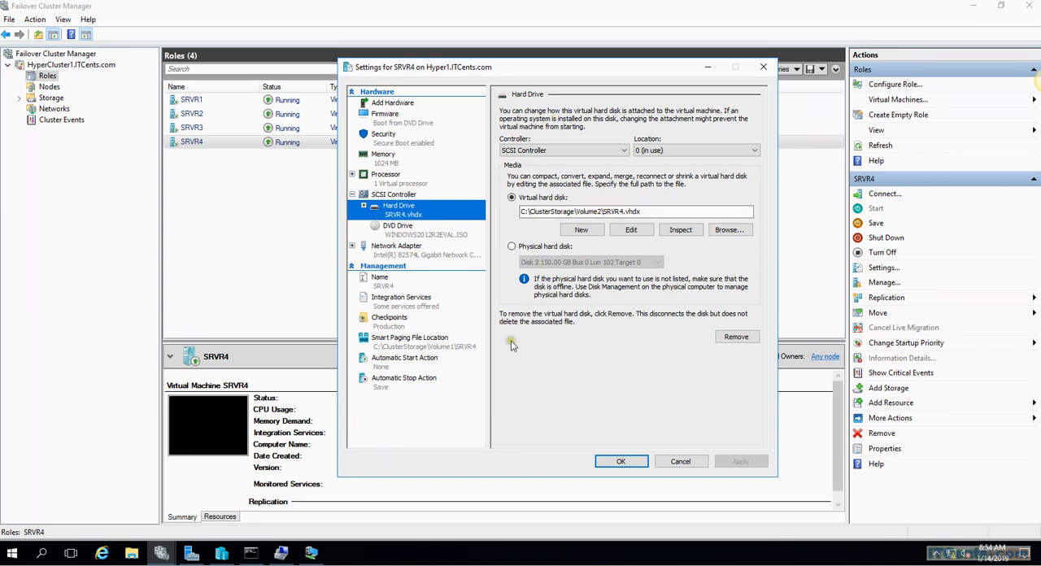
left_click(405, 345)
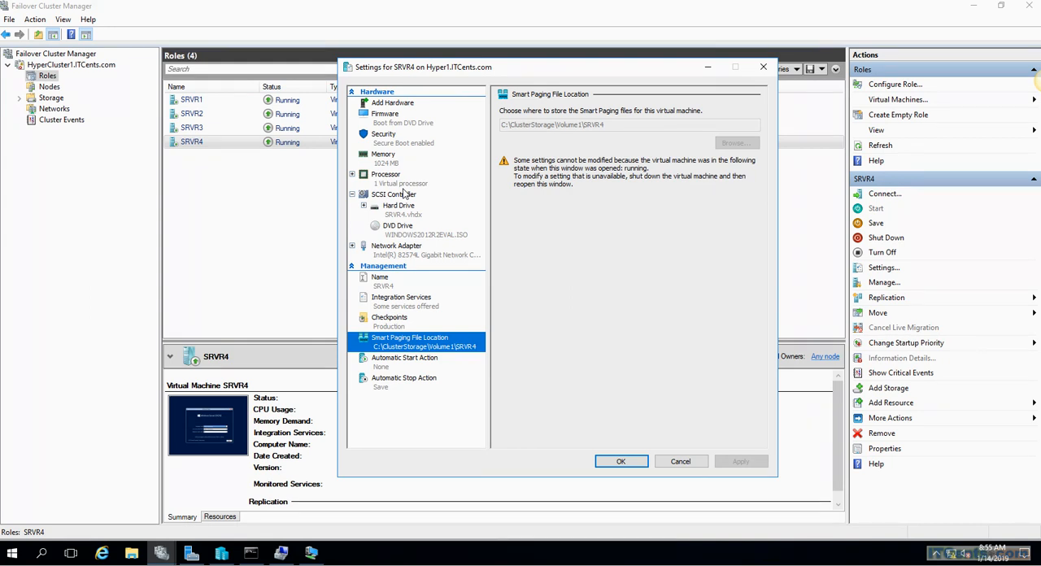
left_click(384, 280)
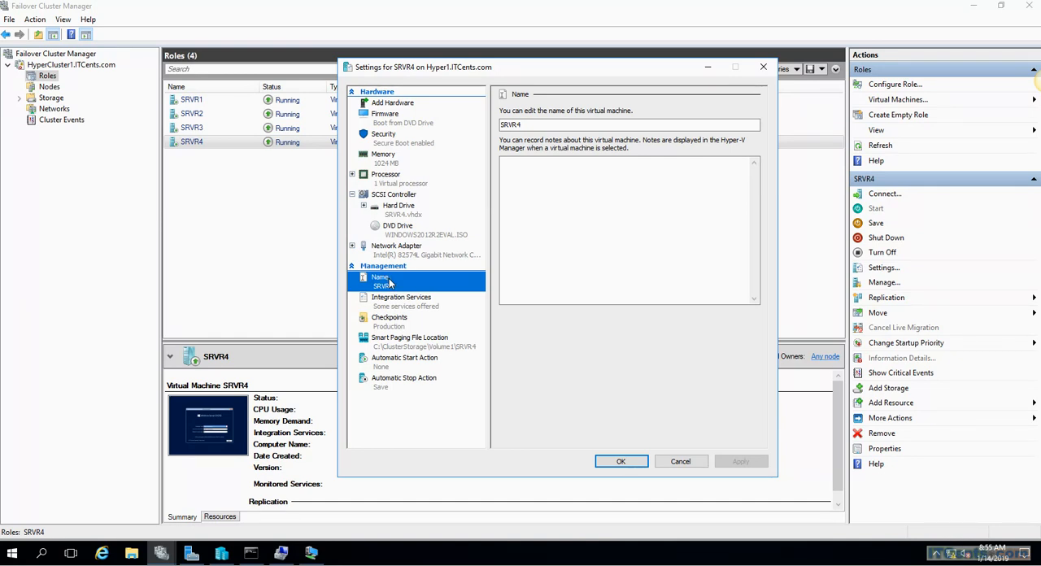
left_click(681, 462)
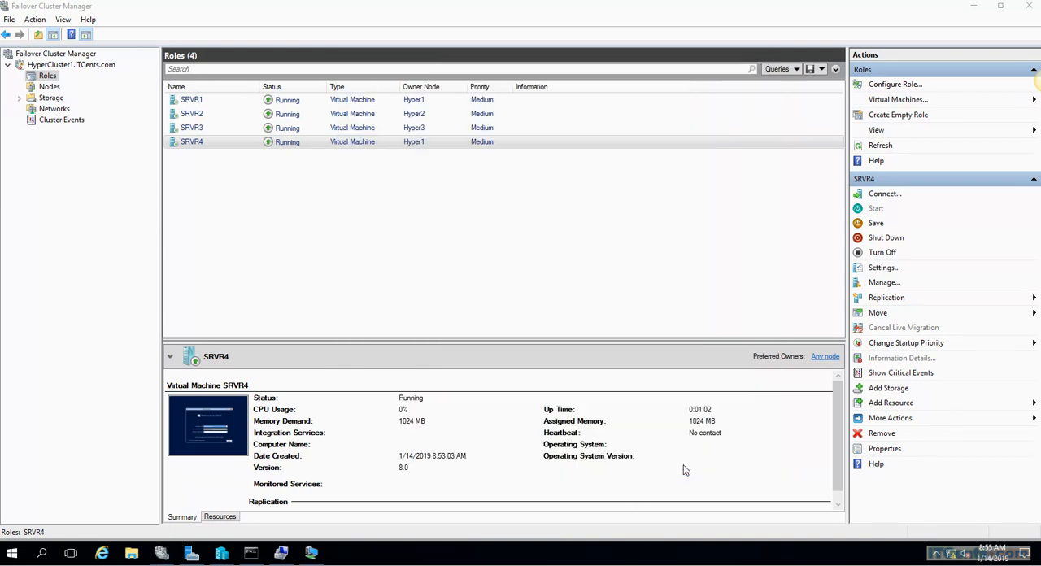
Start the Windows Server 2012 R2 installation on SRVR4 with the default language and keyboard options, leaving its console minimized
right_click(210, 146)
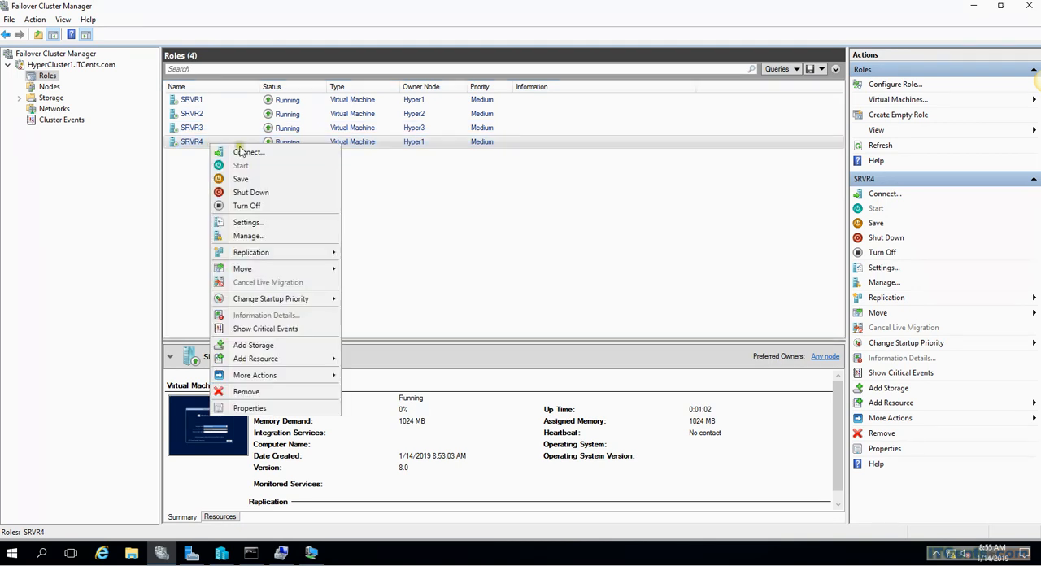
left_click(314, 555)
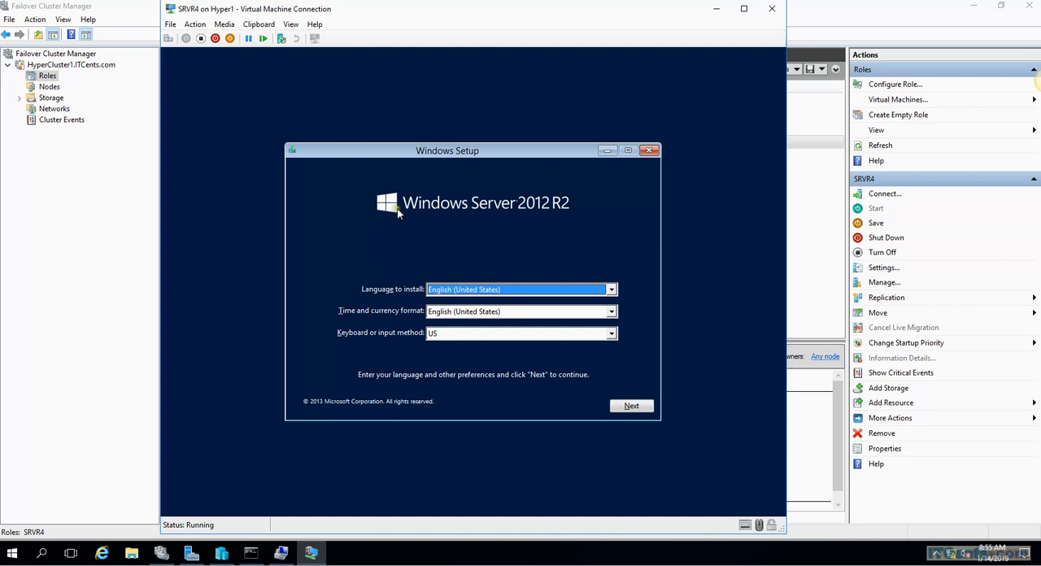
left_click(633, 407)
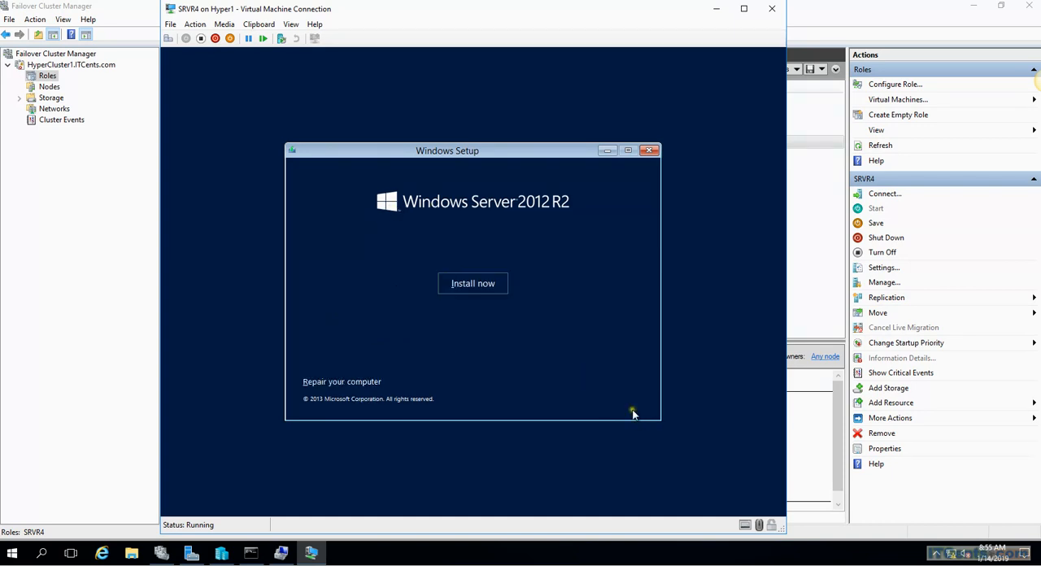
left_click(472, 285)
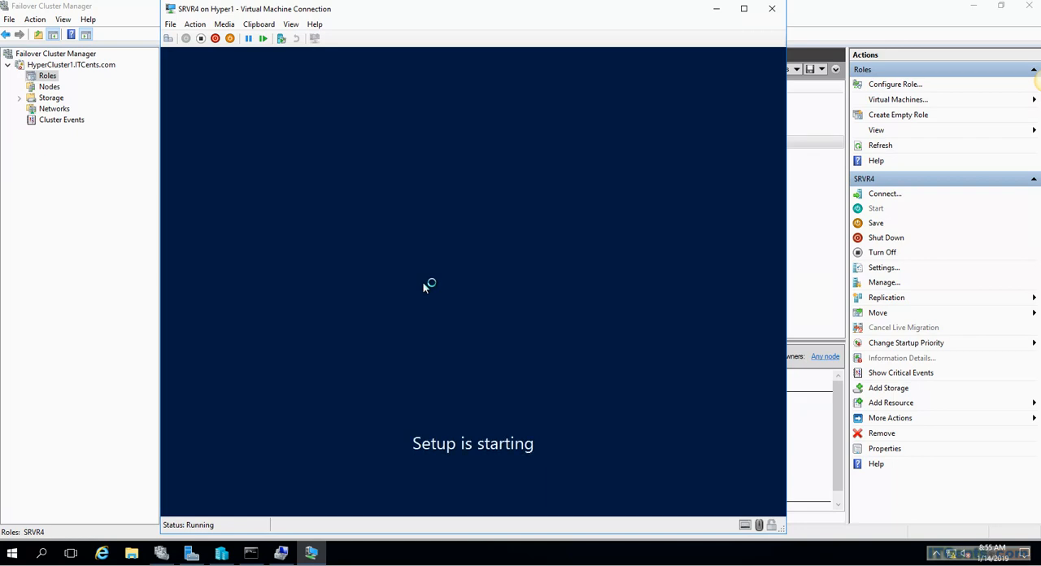
left_click(716, 10)
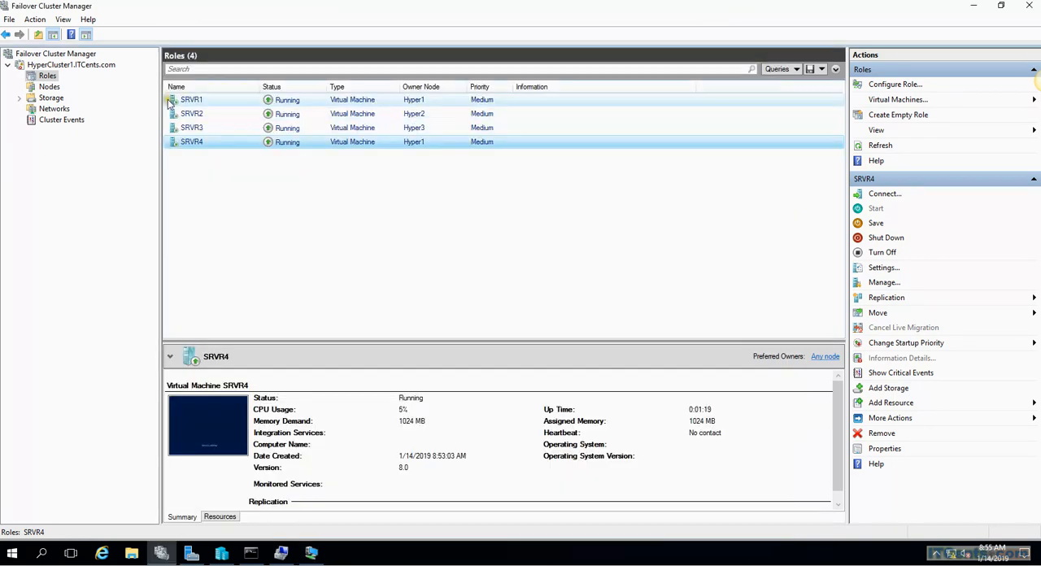